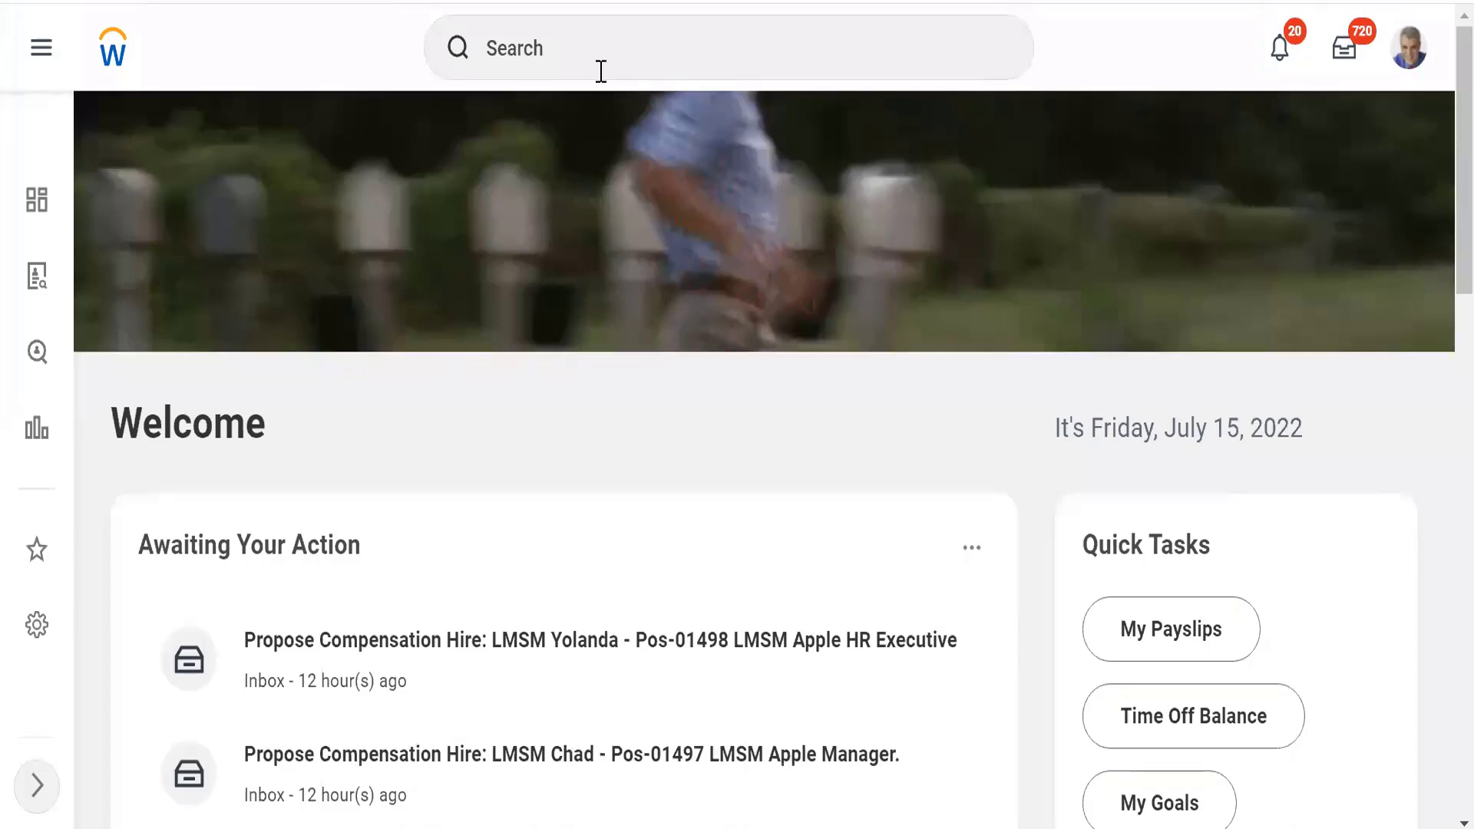
Step: Search for "start proxy" and open the Start Proxy task
click(573, 47)
text(start prox)
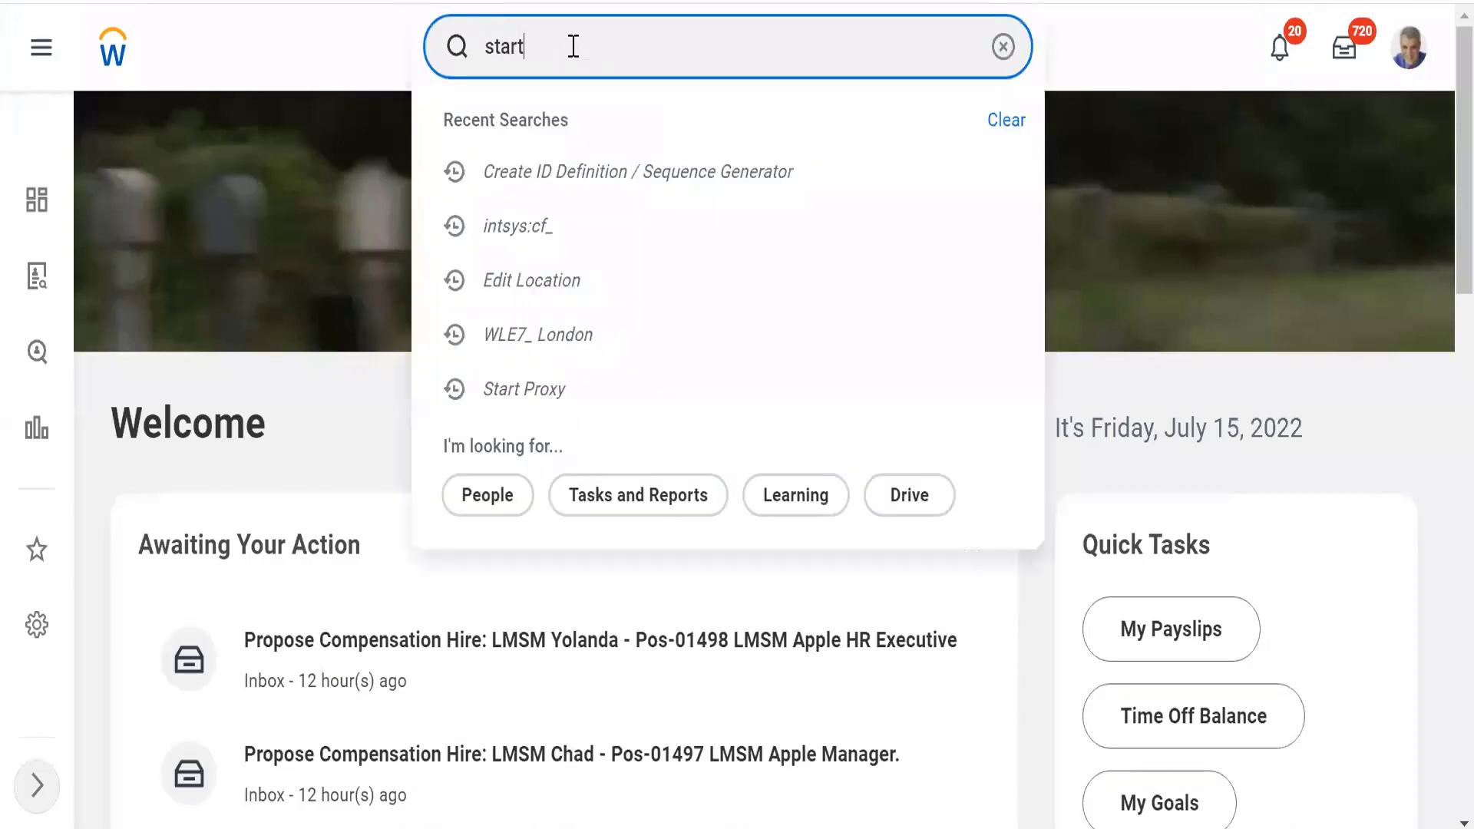
text(y)
key(Return)
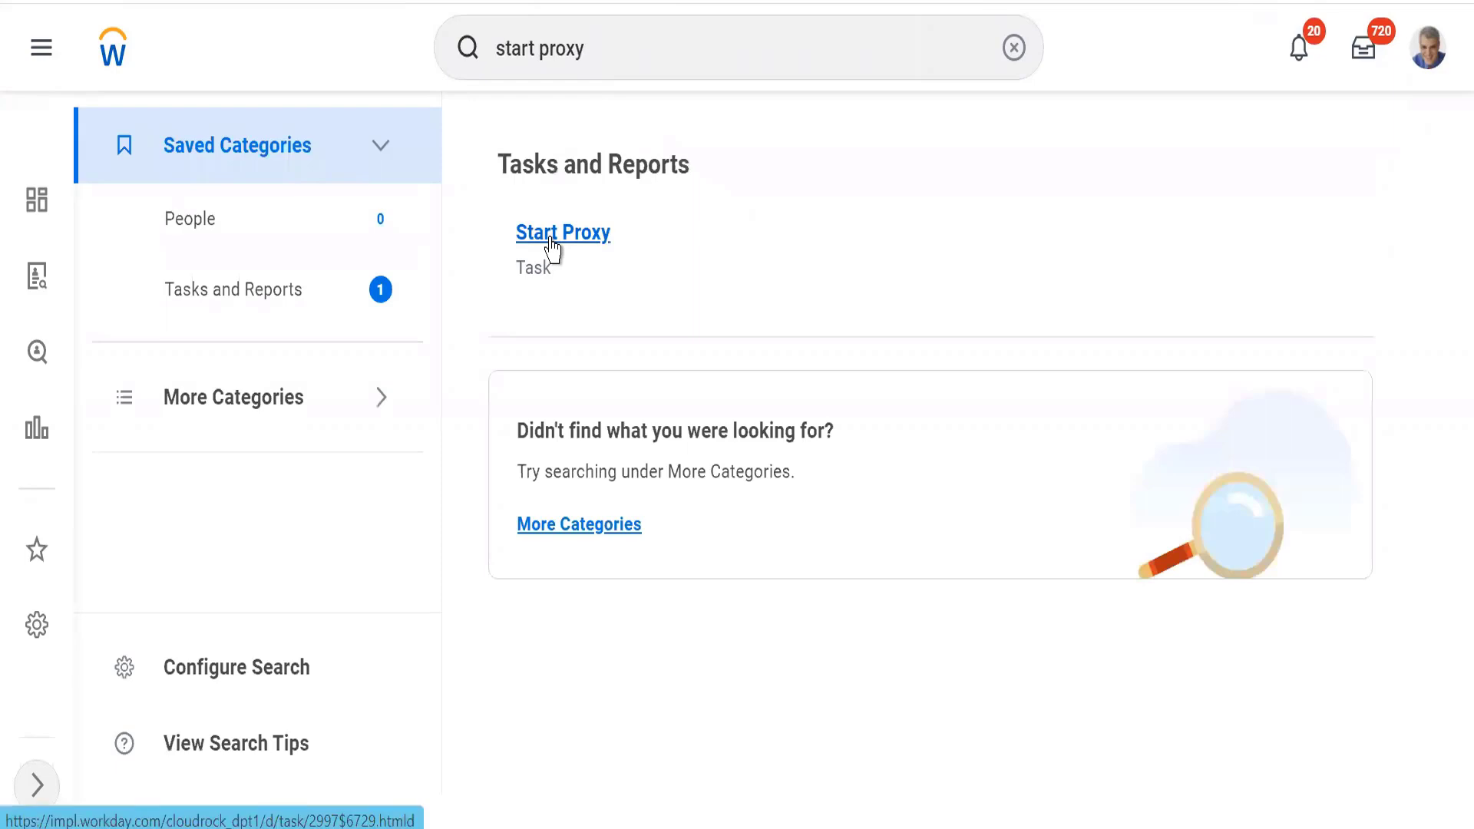
click(552, 247)
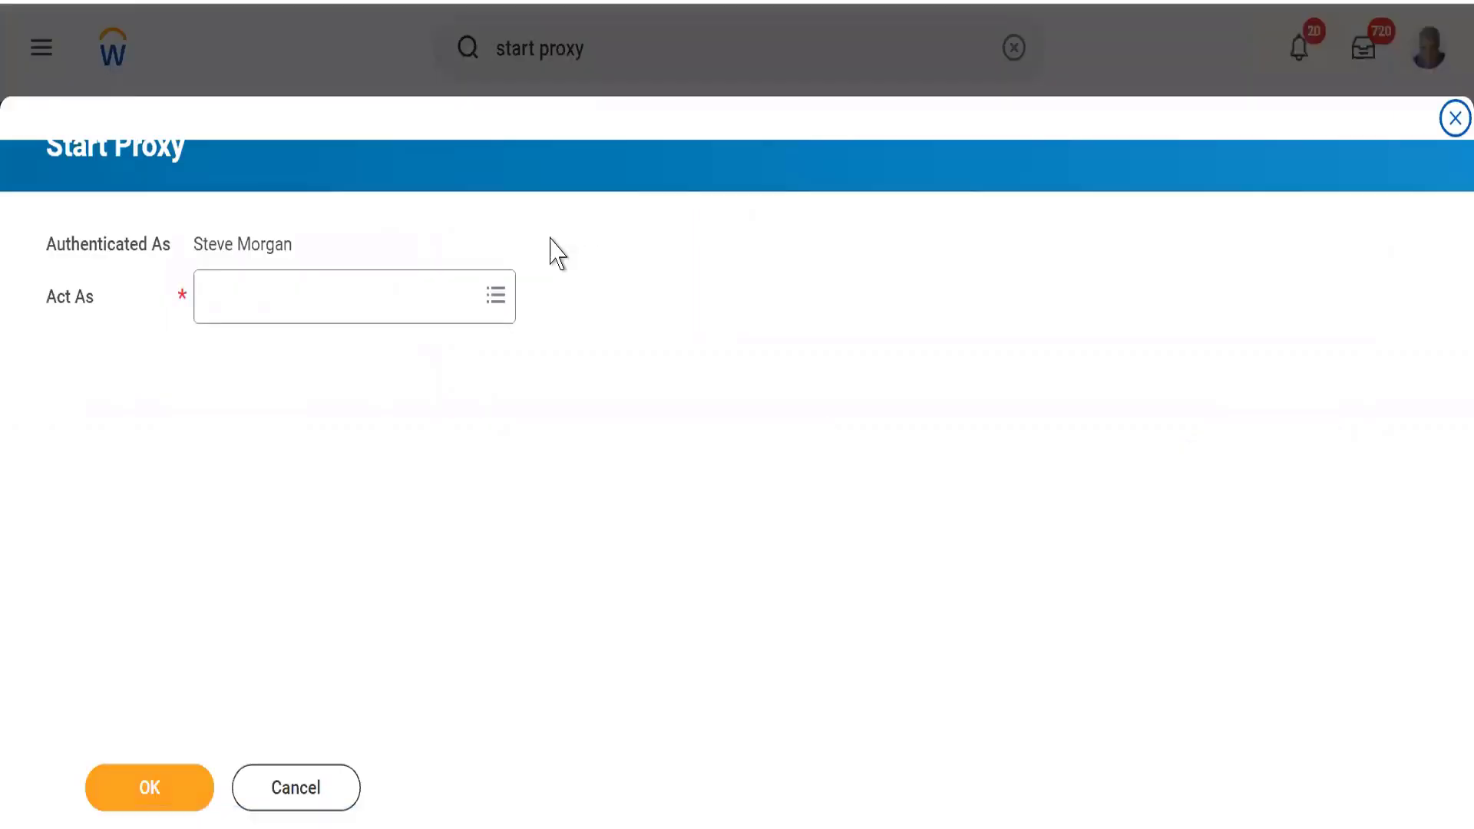
Step: Start the proxy session acting as the Staff Payroll Specialist from Payroll
click(307, 310)
text(Ada)
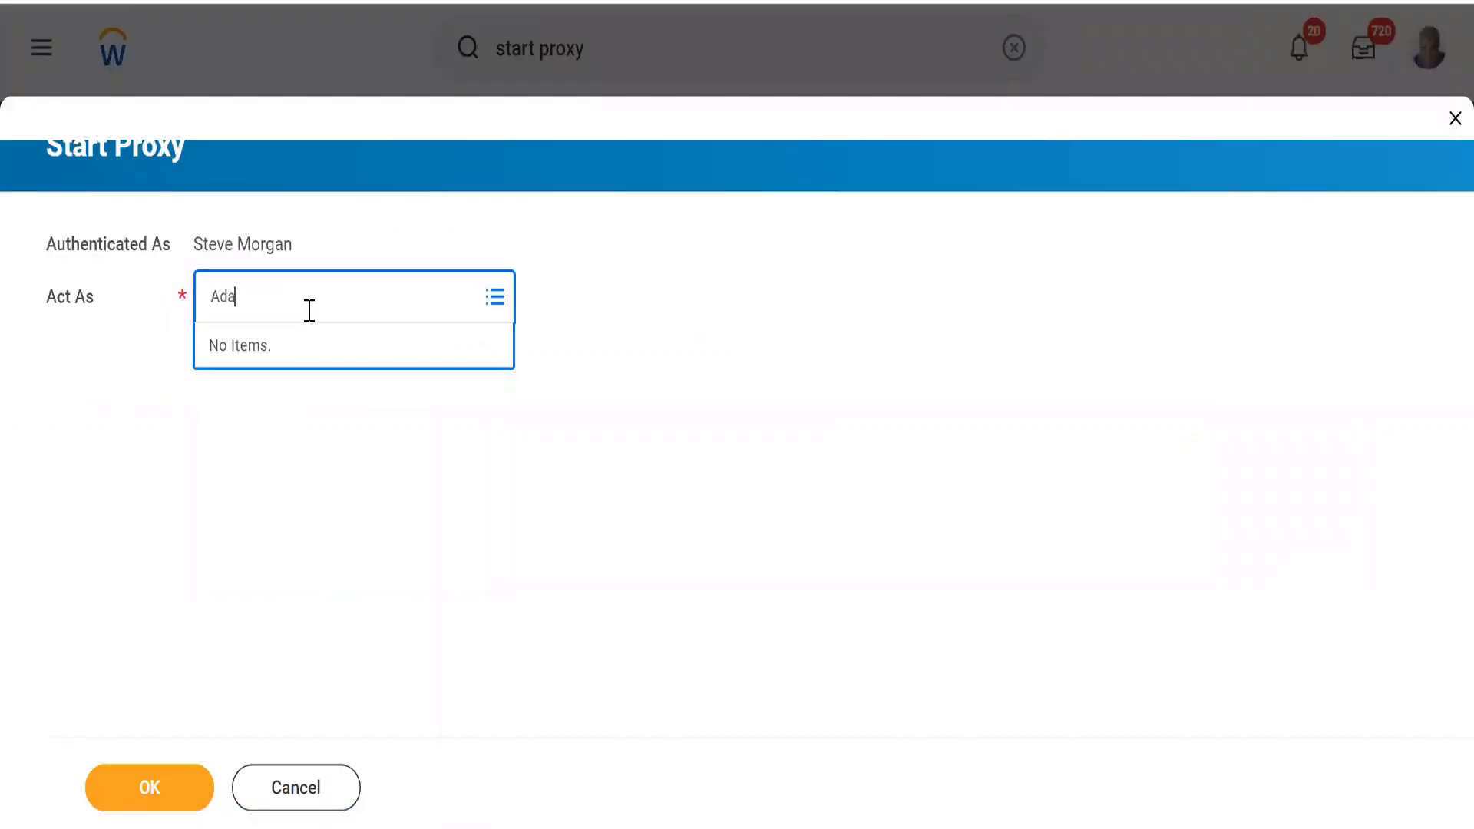
text(m)
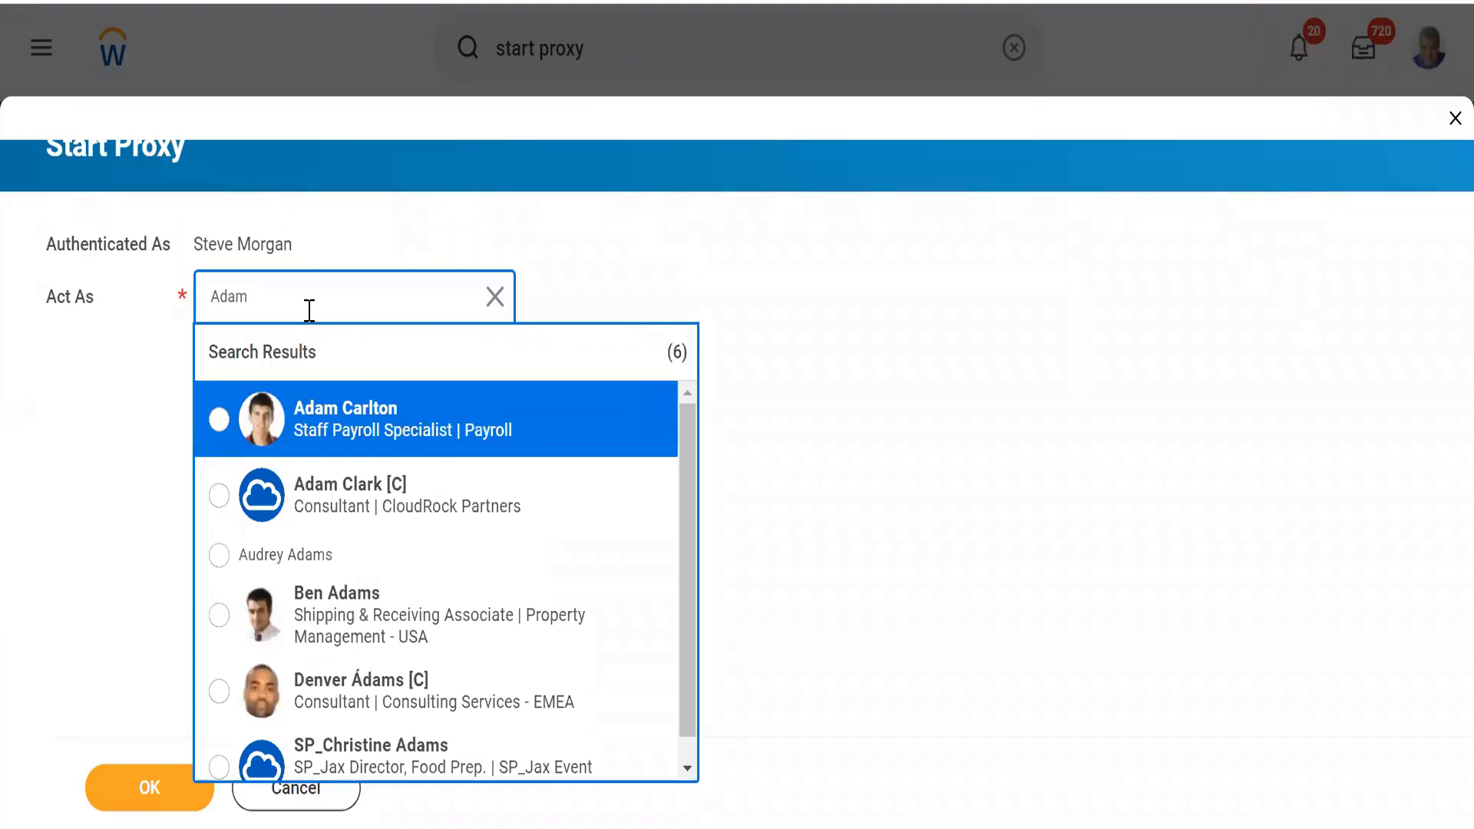
click(217, 420)
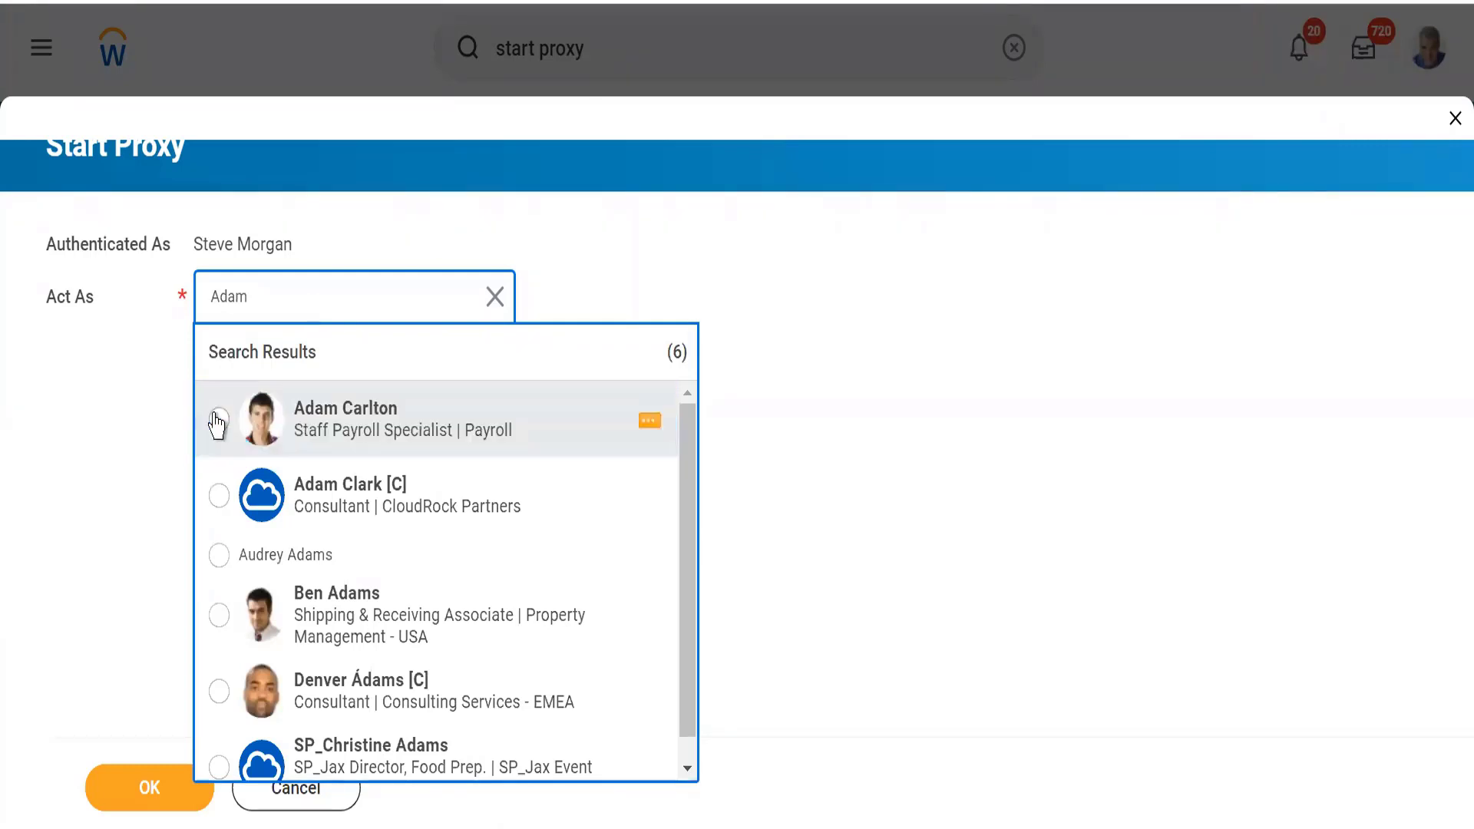
click(148, 786)
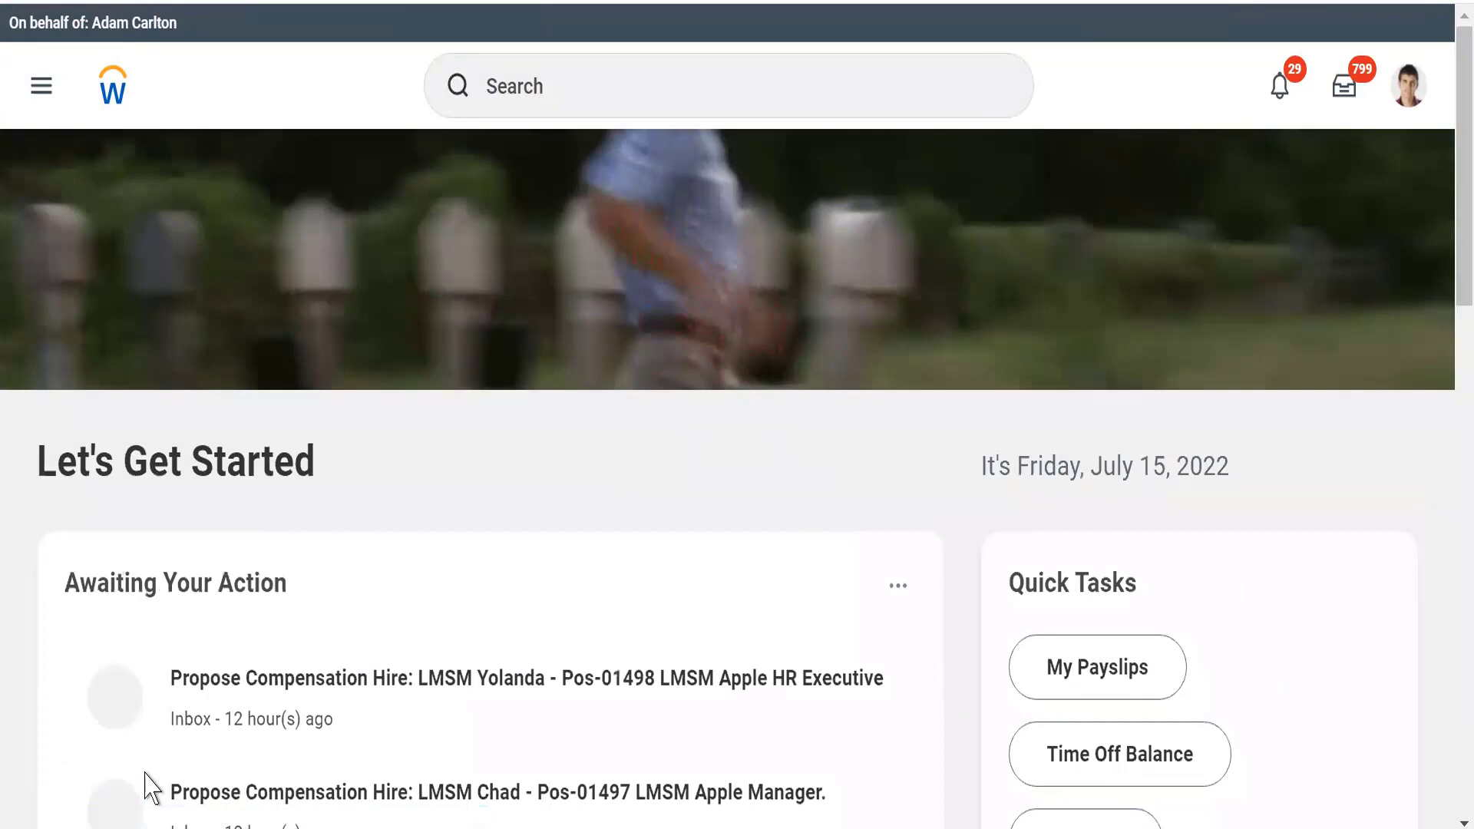
Step: Search for "cre cus org" and open the Create Custom Organization task
click(532, 98)
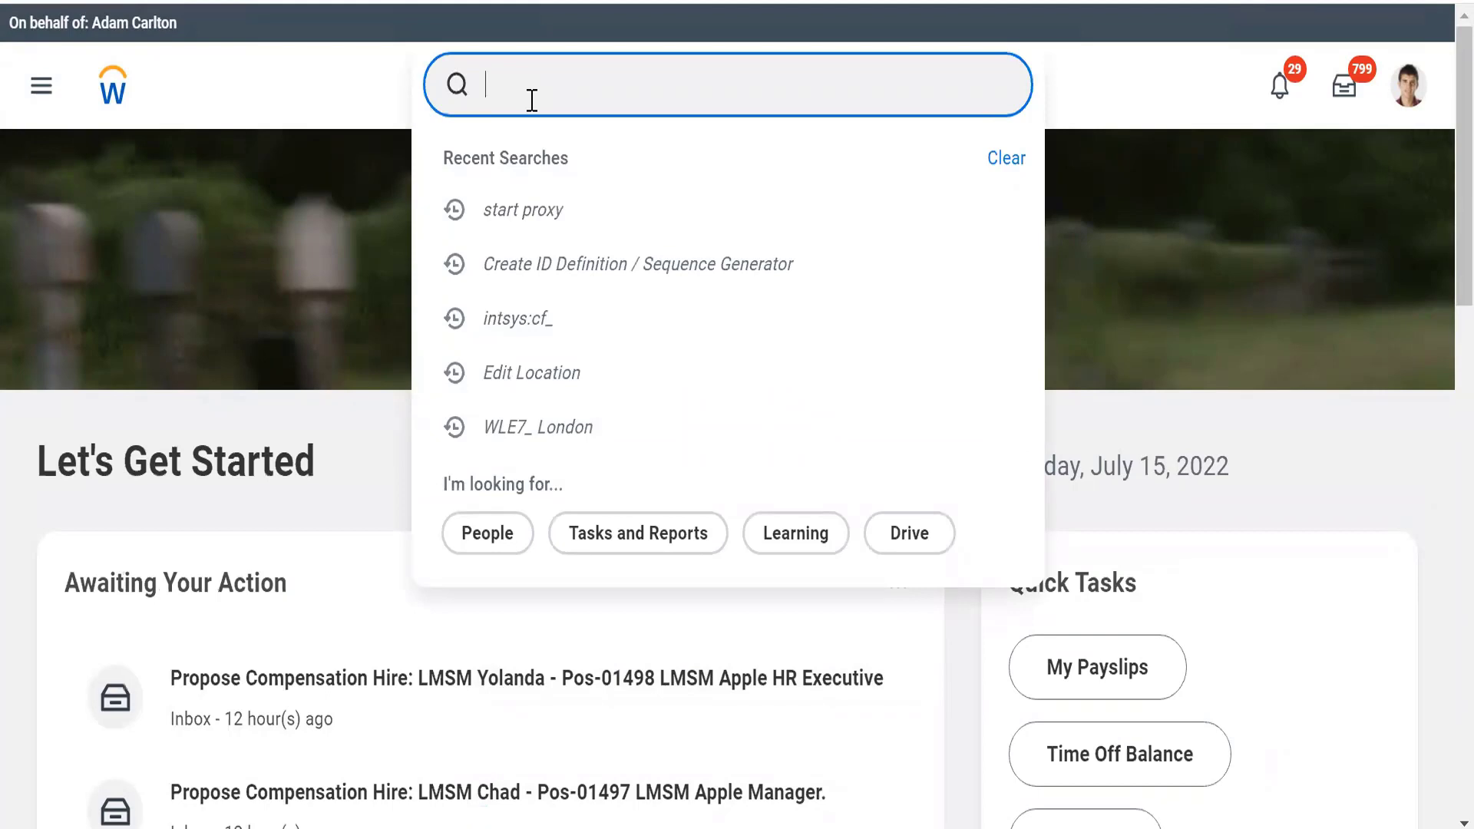
text(cre cus )
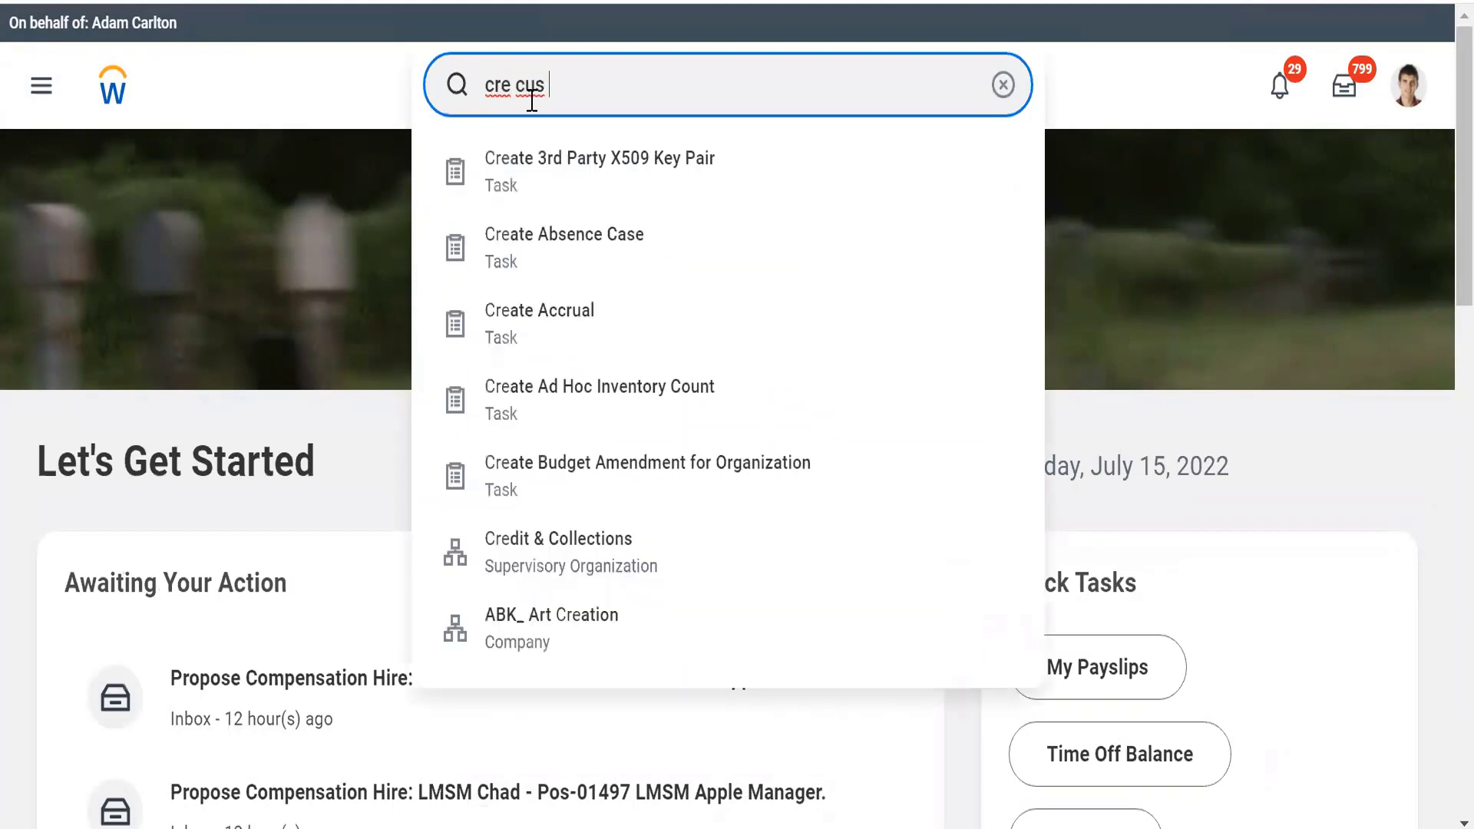
text(org)
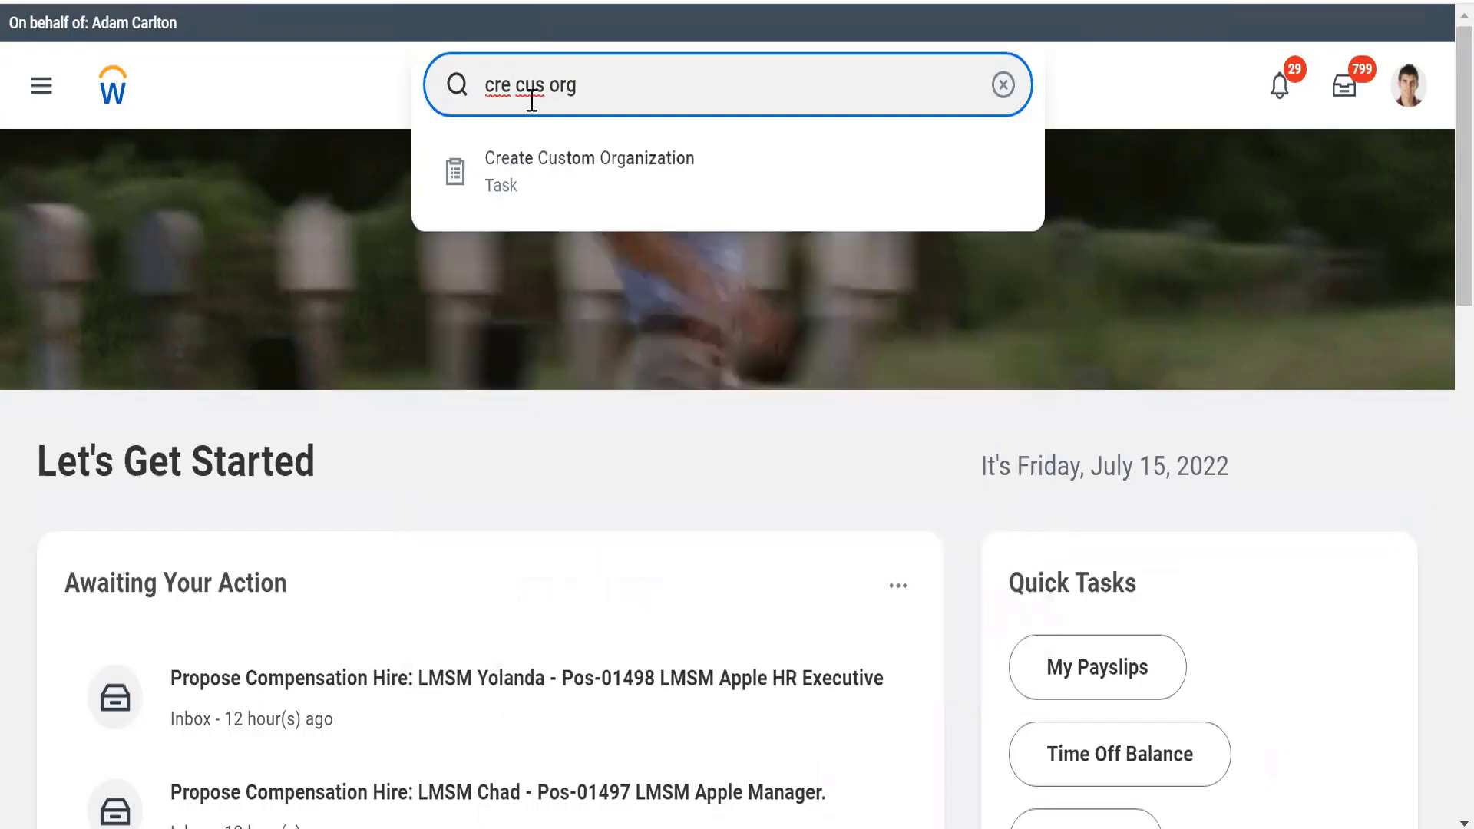
click(528, 172)
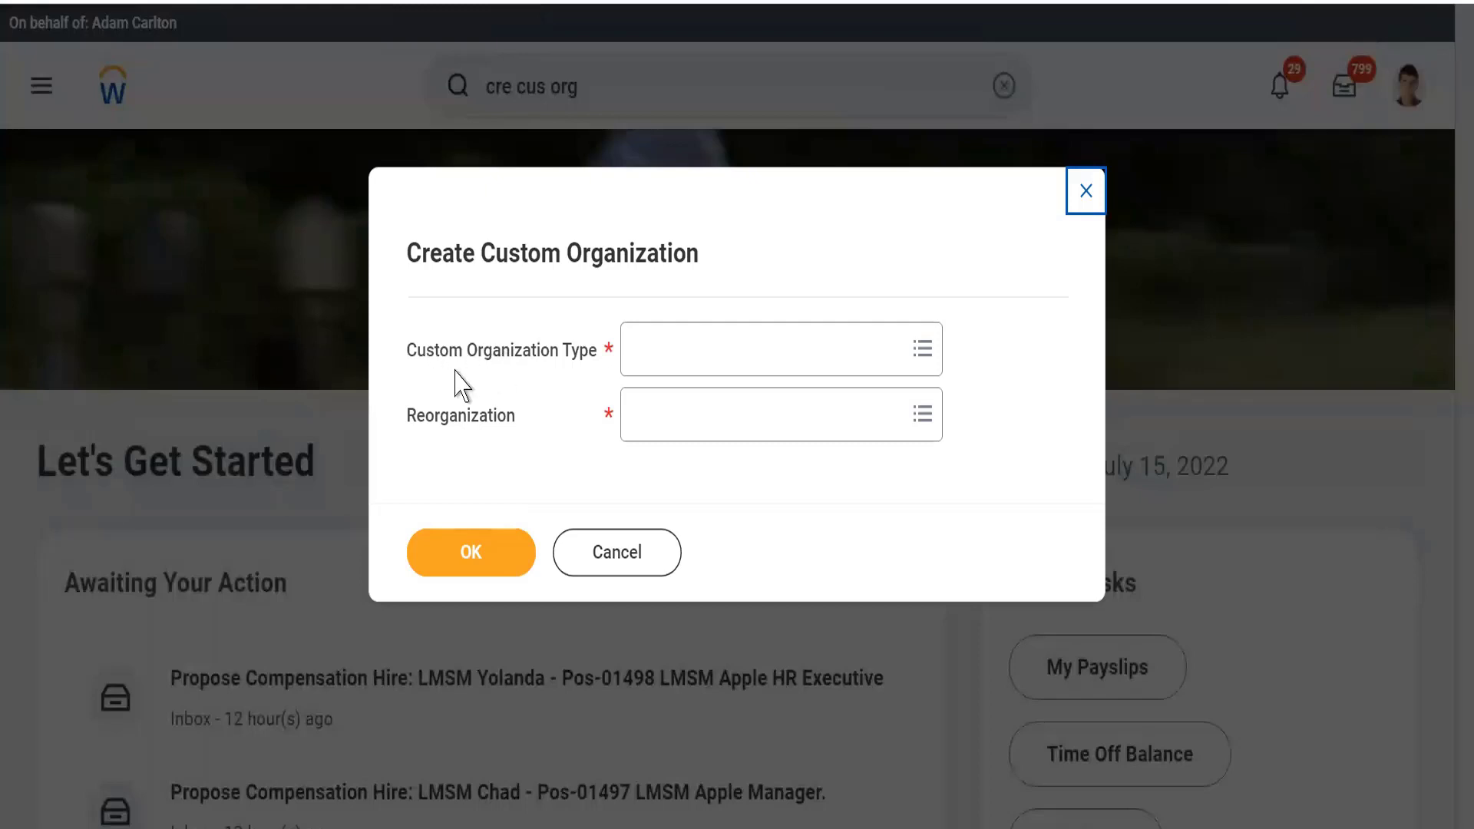
Step: Set the Custom Organization Type to Division
click(539, 355)
drag(439, 351, 549, 355)
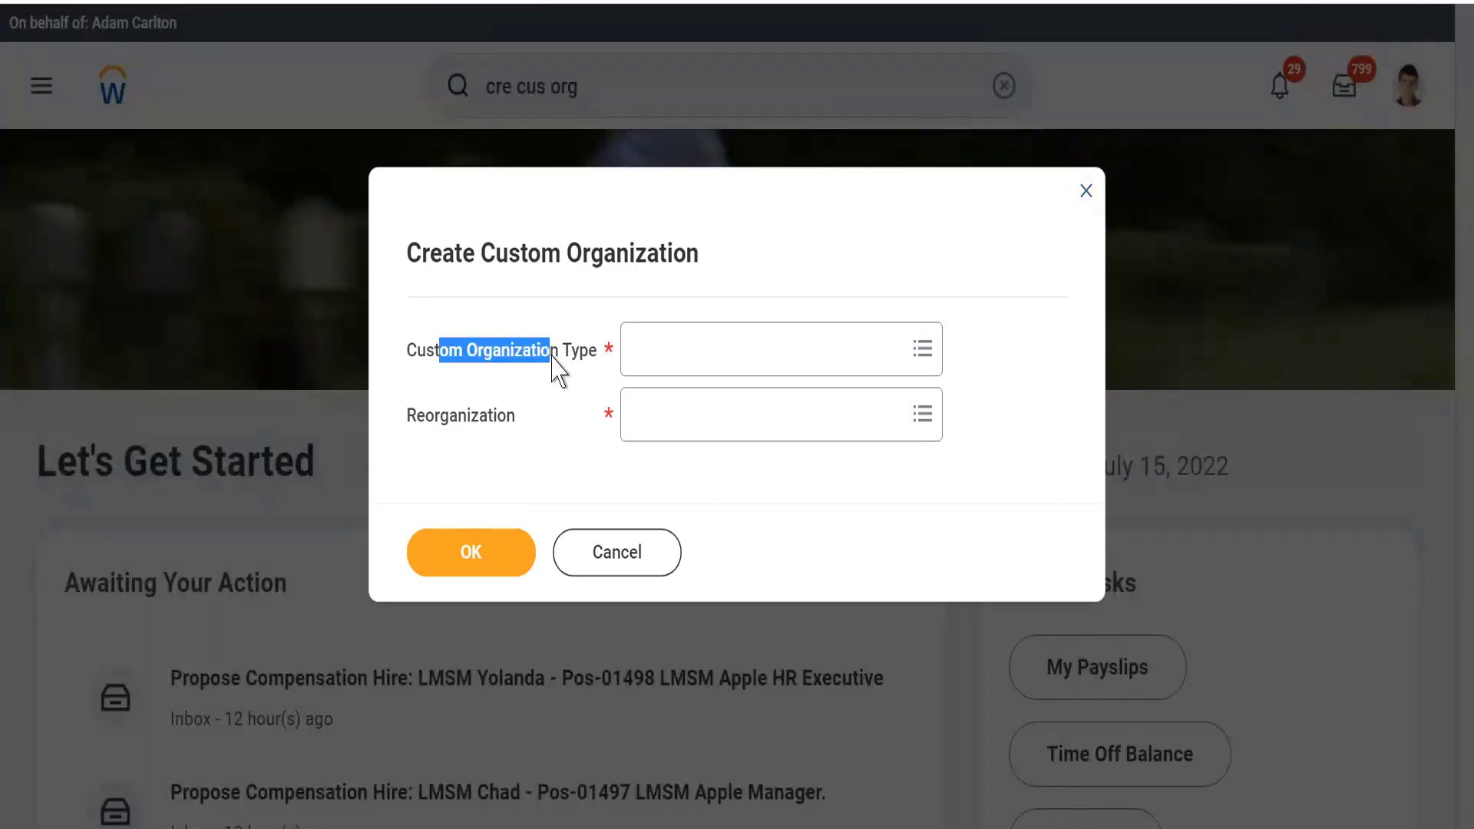
click(723, 342)
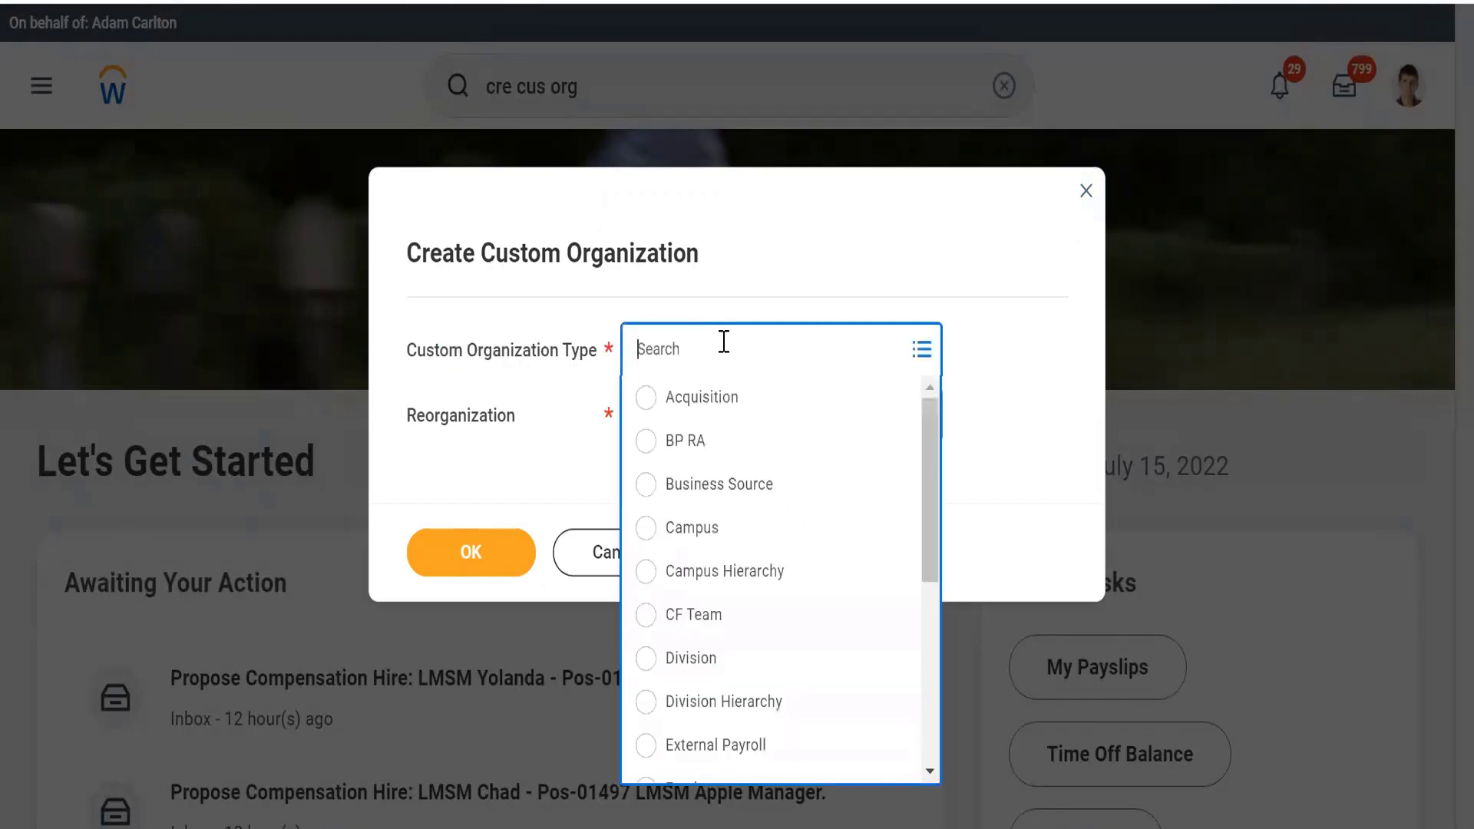
click(730, 271)
click(651, 345)
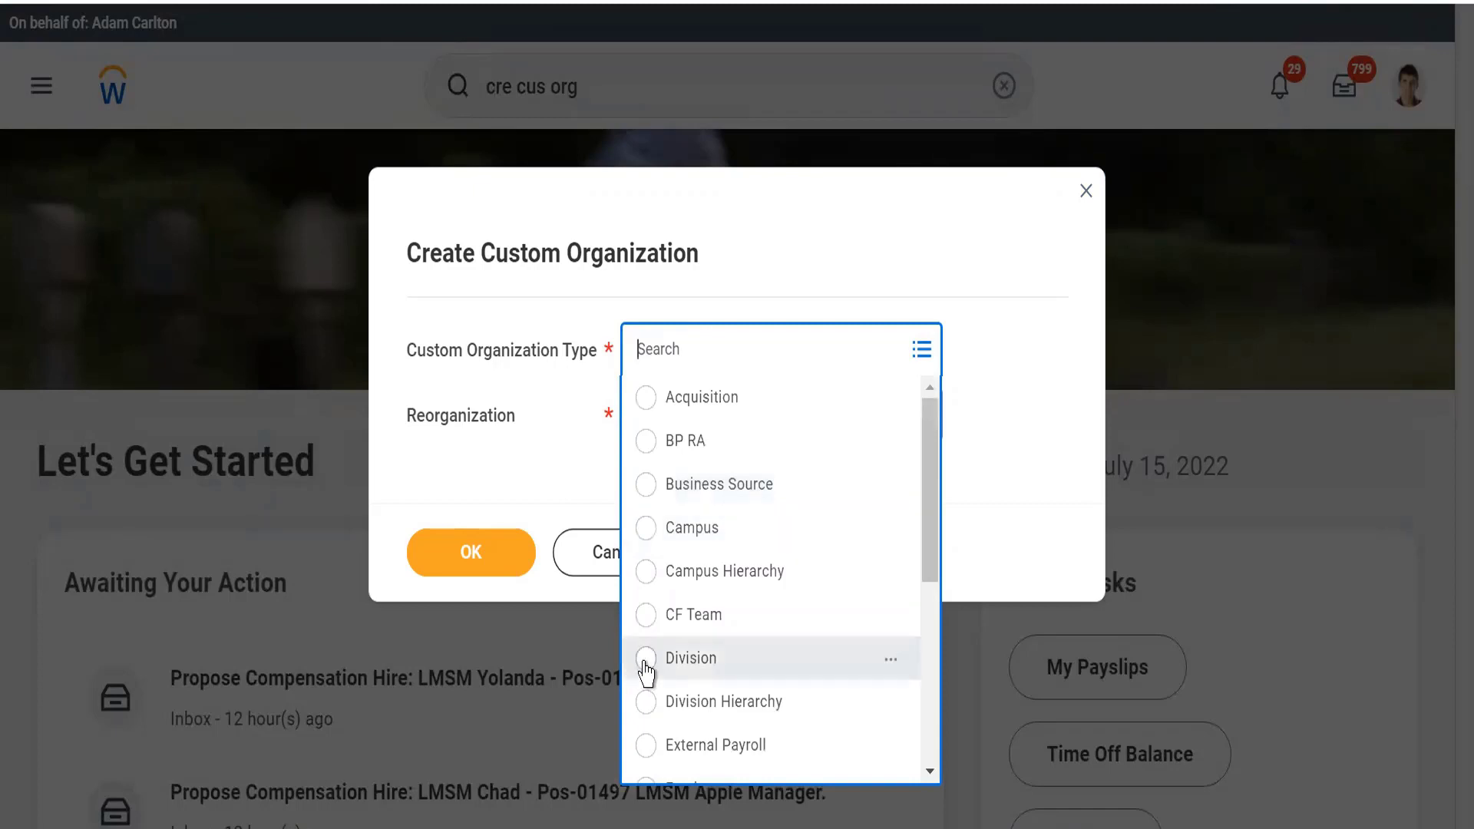
drag(935, 552, 921, 592)
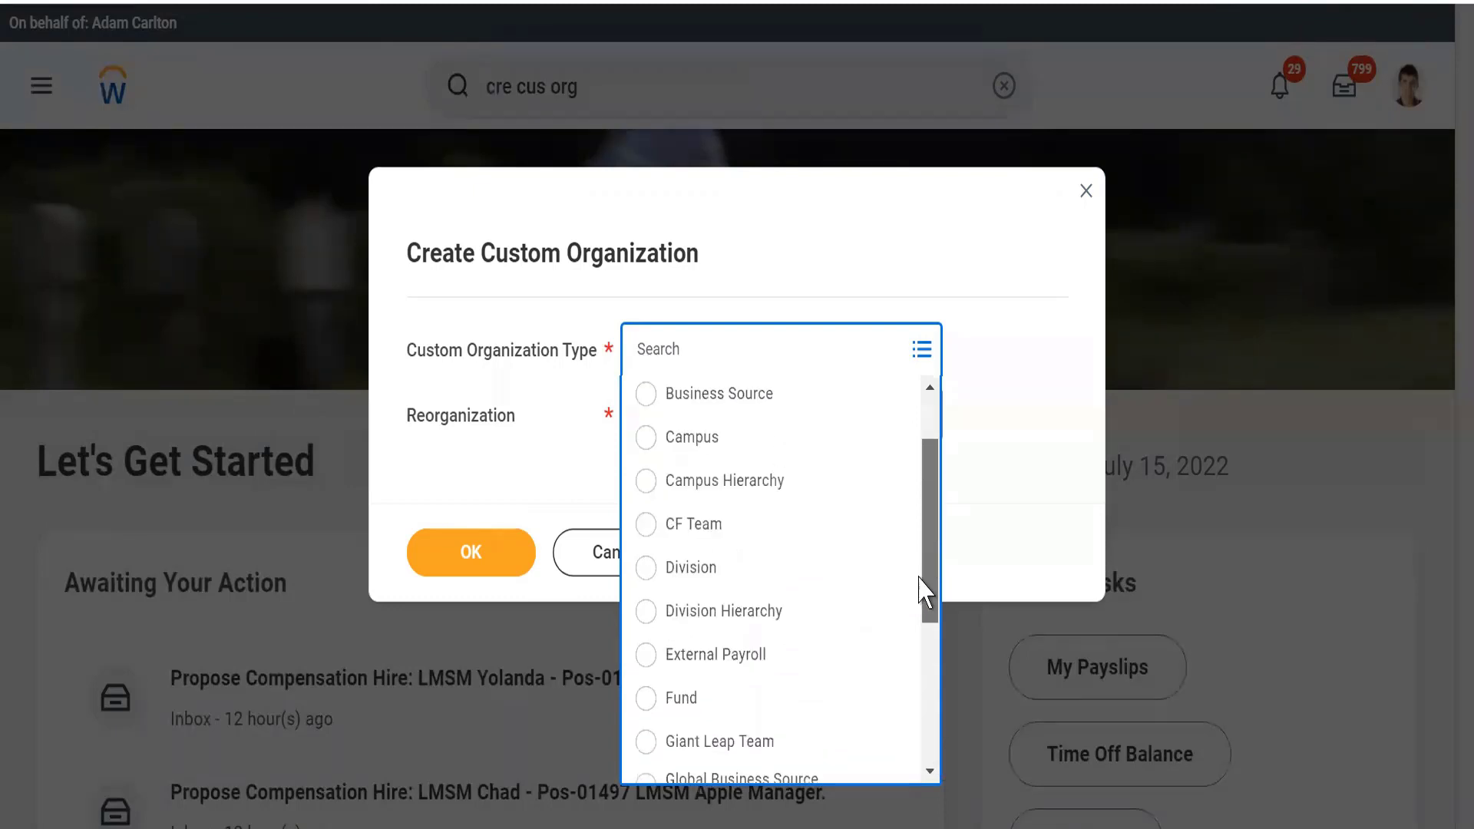
click(645, 568)
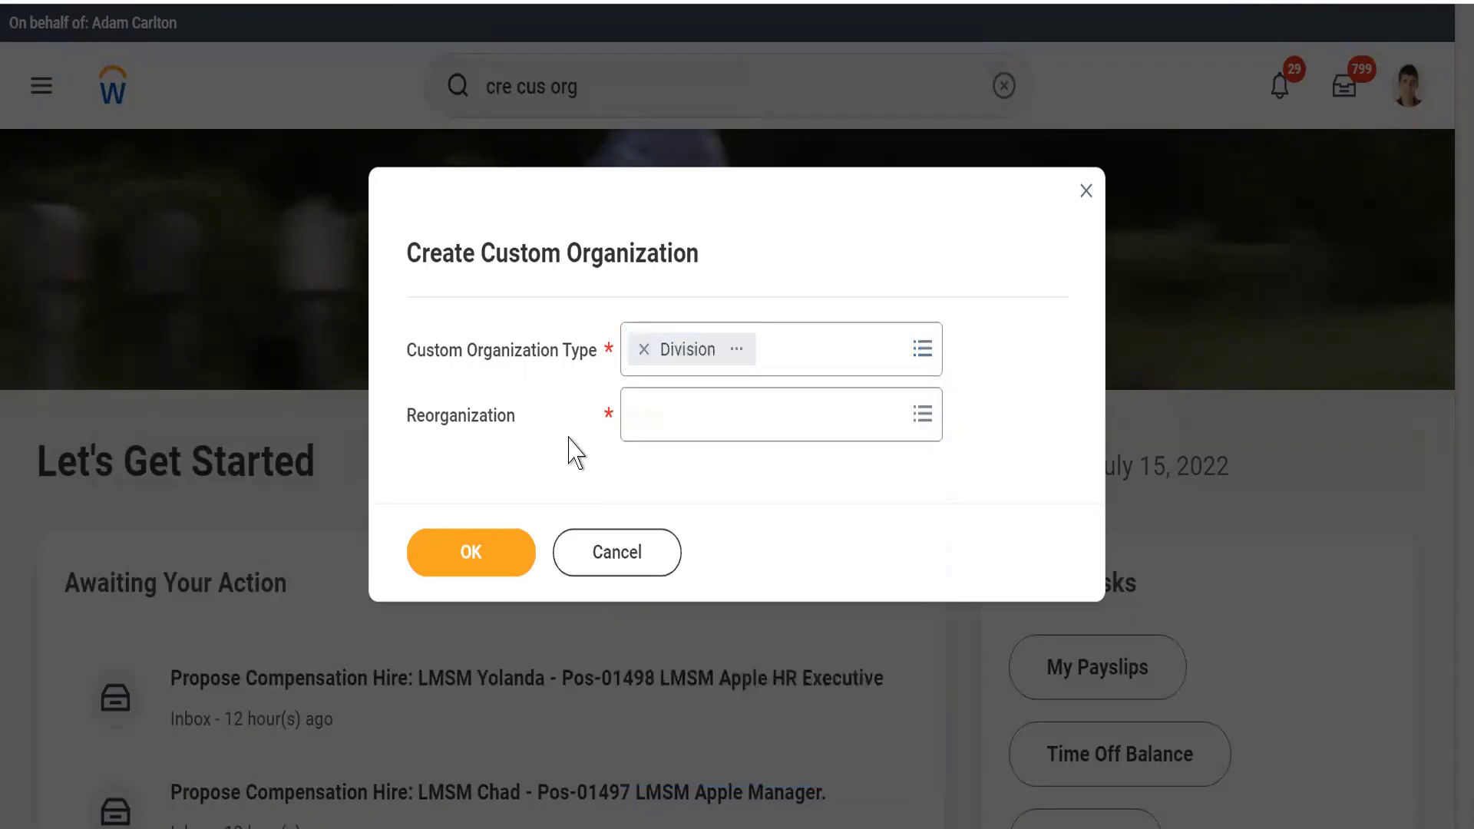
Step: Set the Reorganization to WLE7_Alphabet (07/13/2022) and continue to the organization's details
click(686, 431)
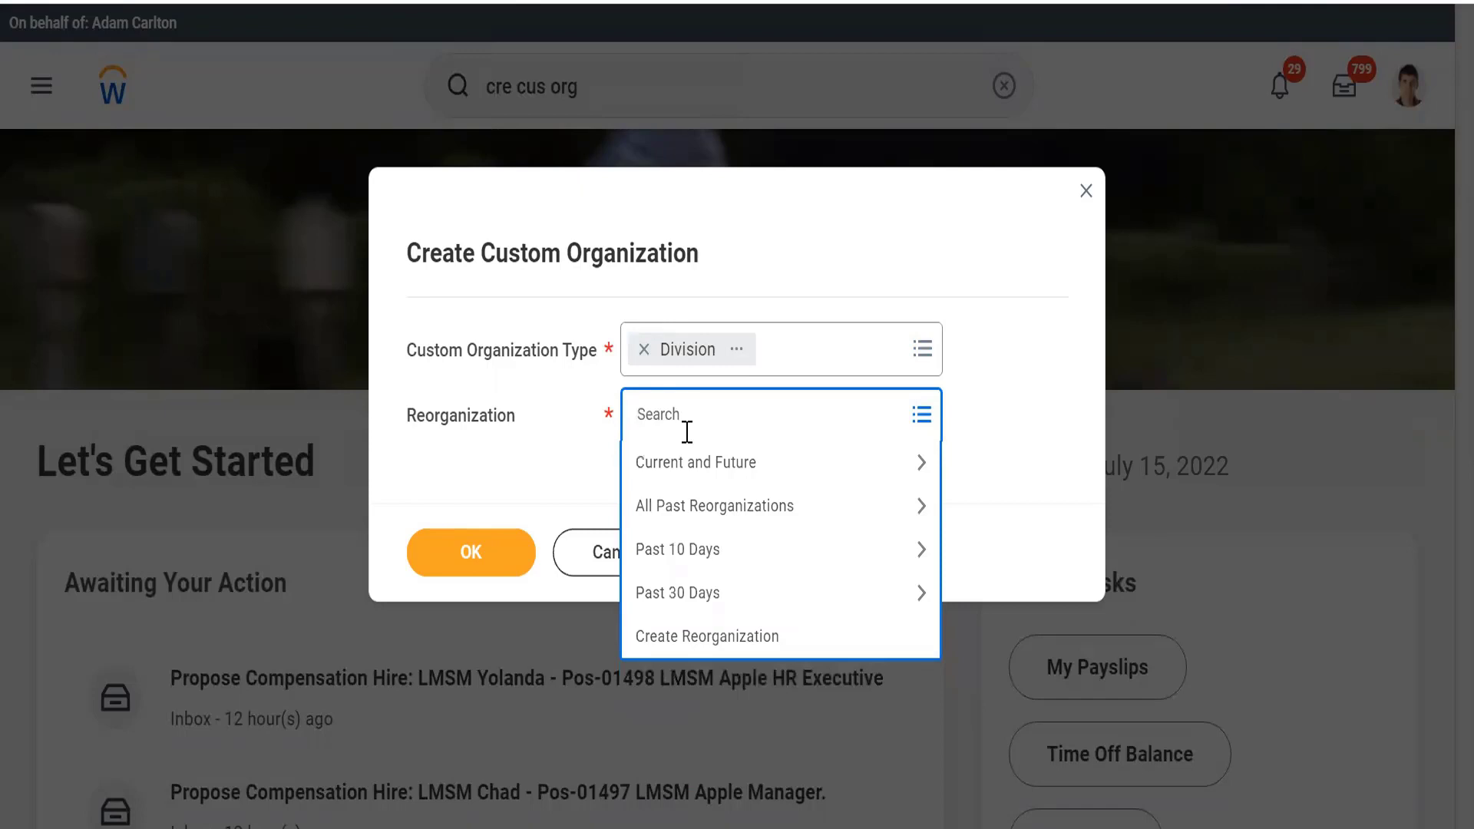
text(WLE7_)
key(Return)
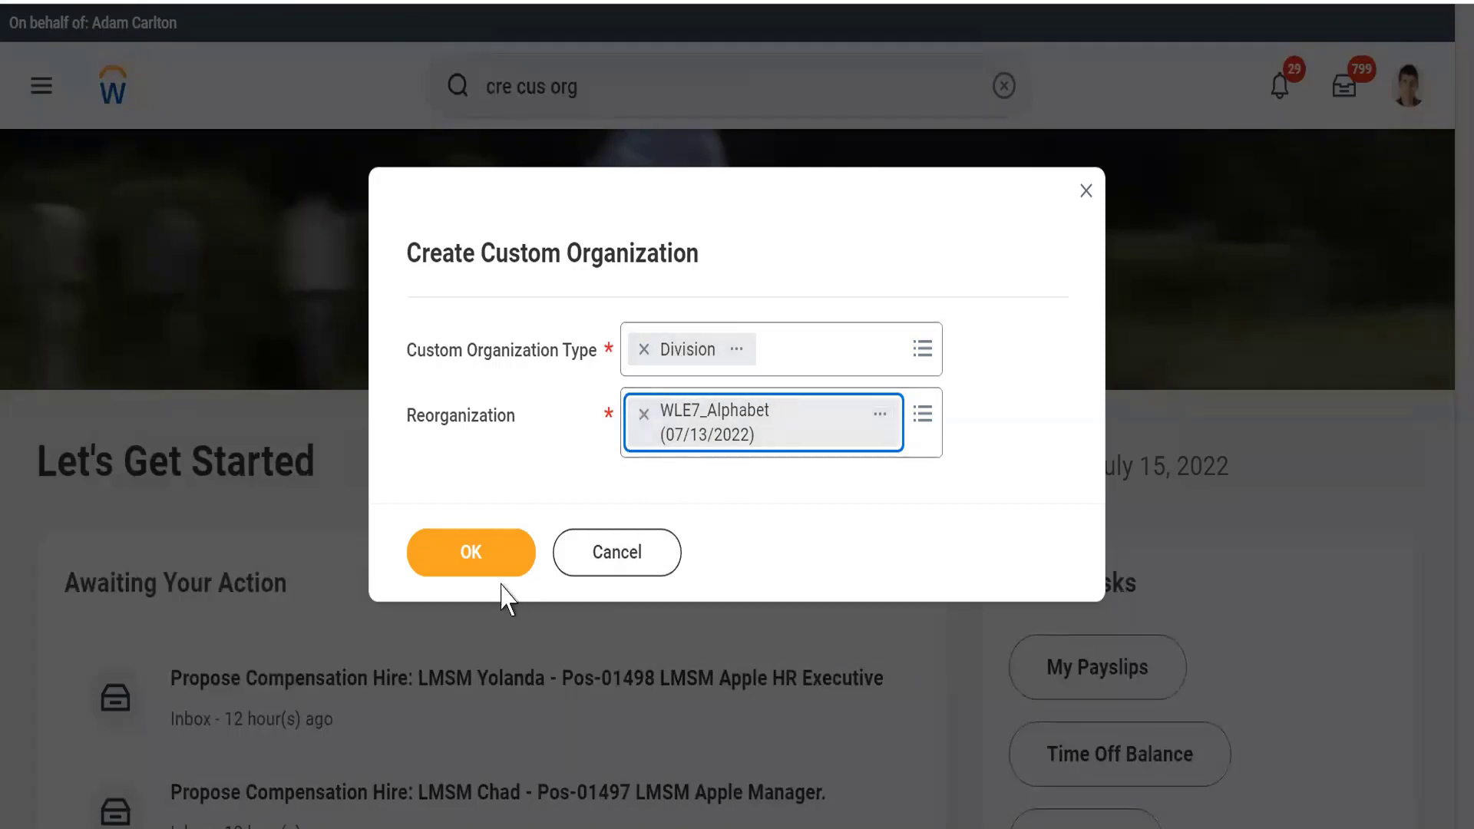
click(475, 559)
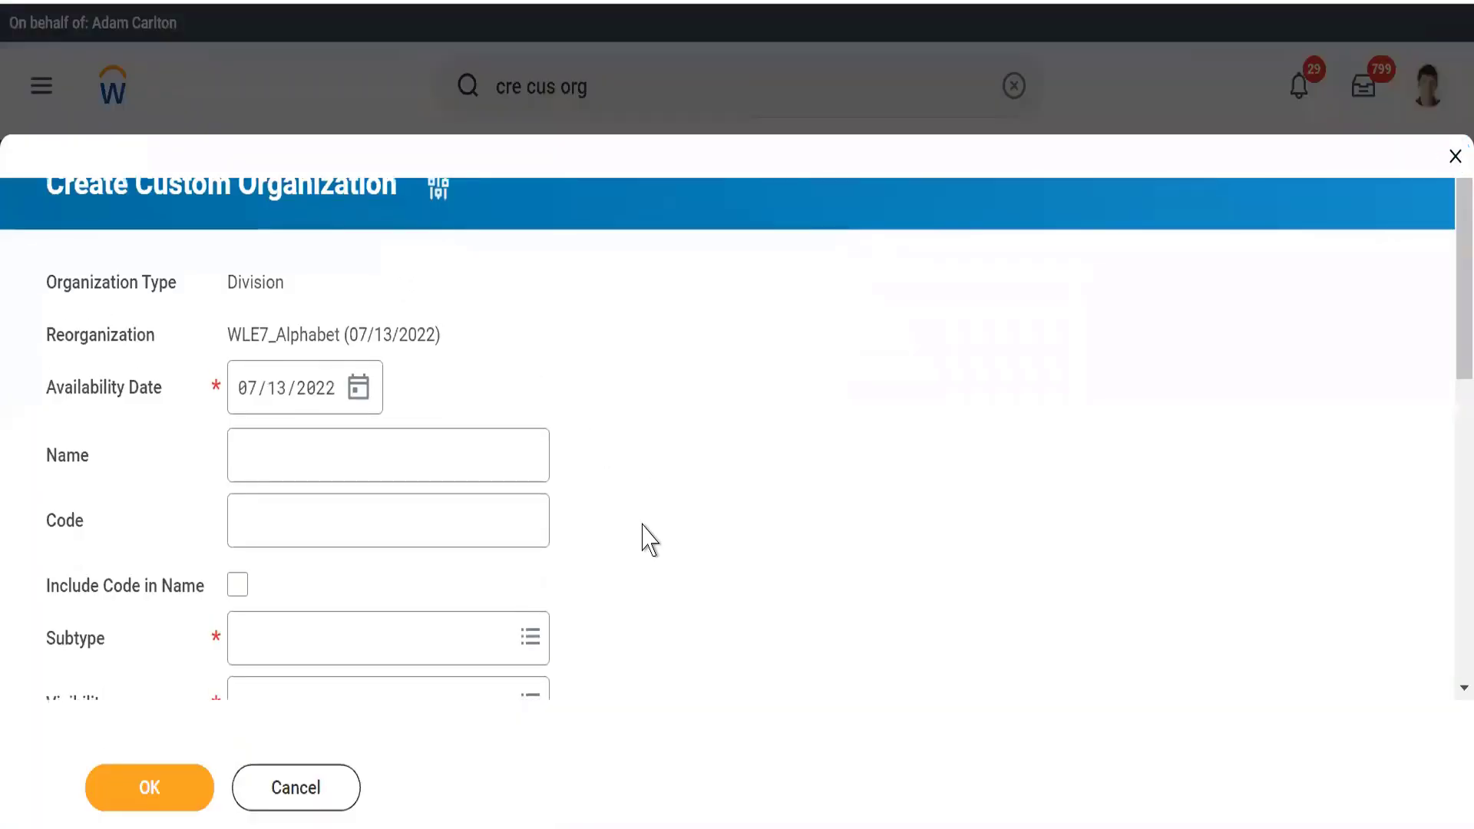
Step: Name the division Waymo, give it the code WLE7_ and include the code in the name
click(257, 449)
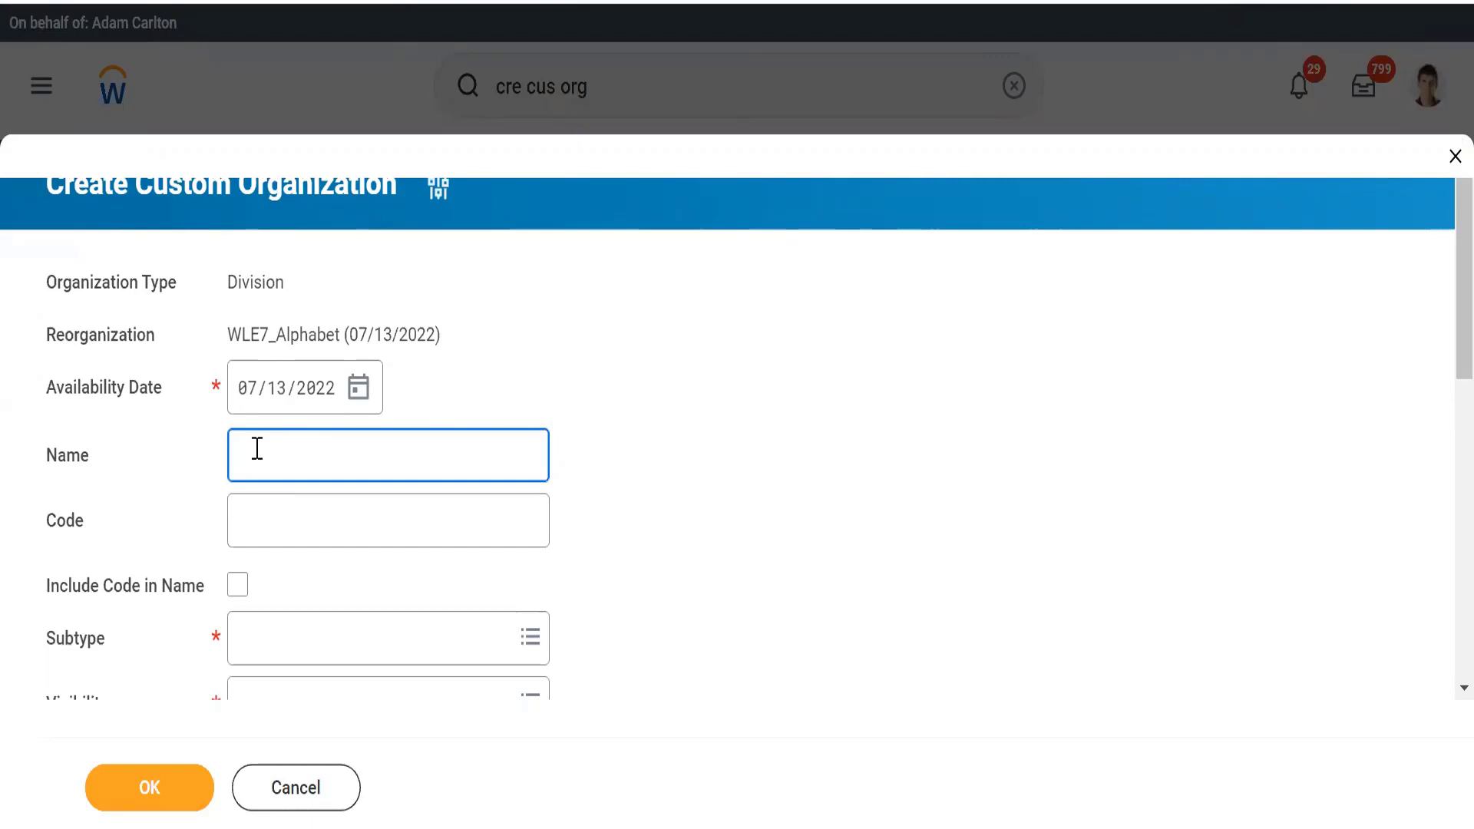
text(Waymo)
key(Tab)
text(W)
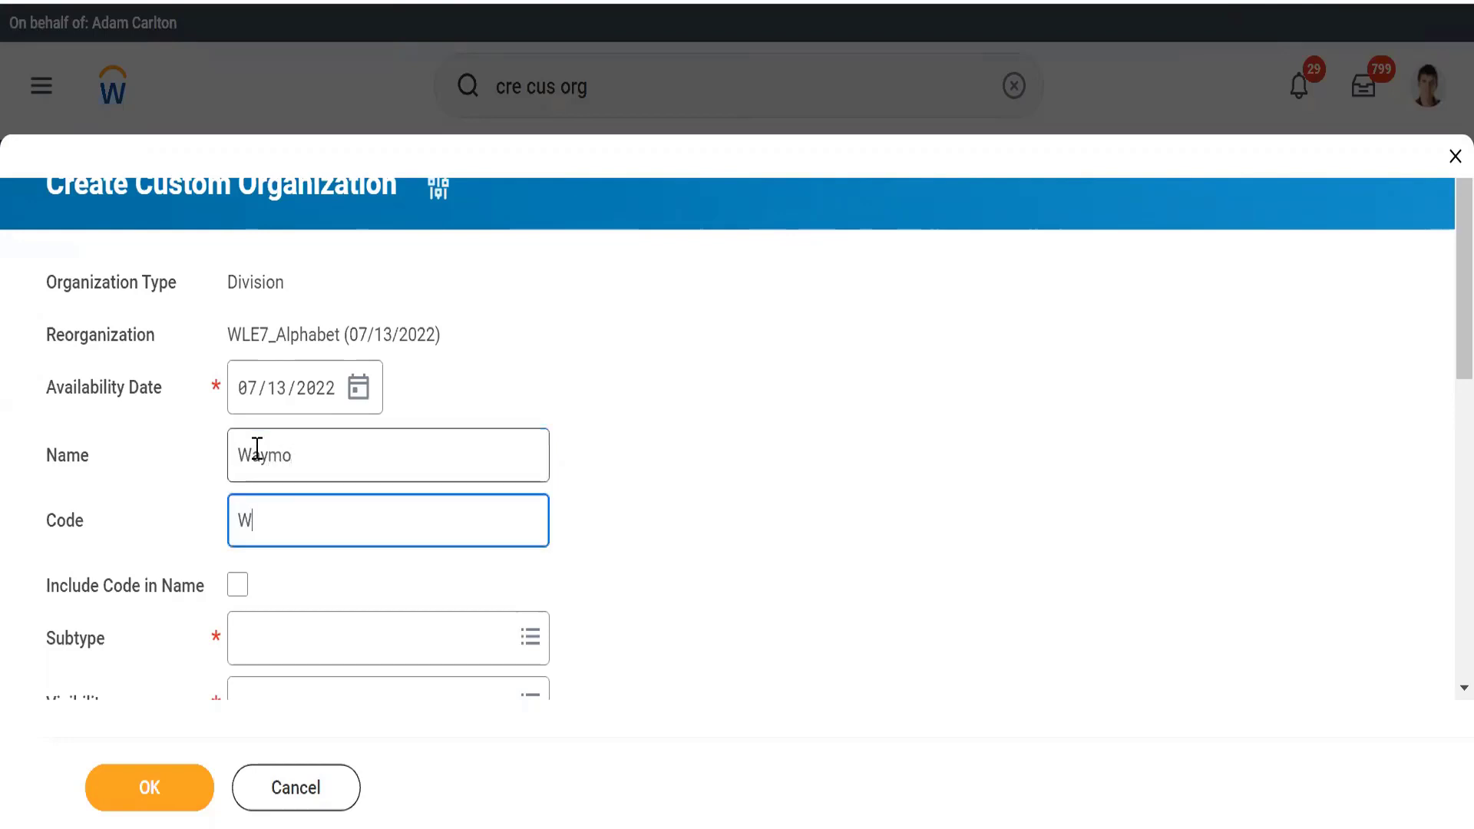
text(LE7_)
key(Tab)
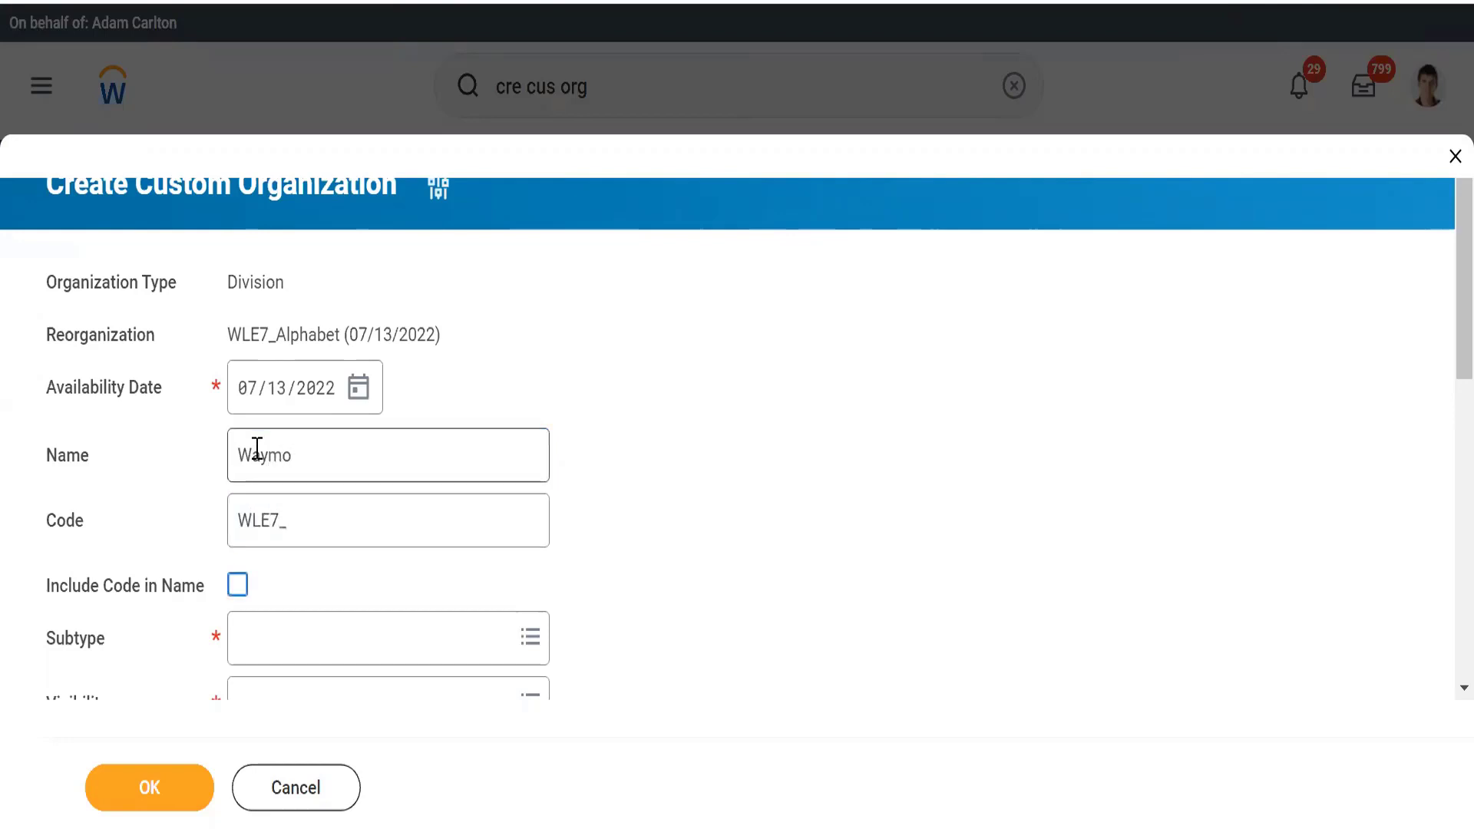
key(space)
click(836, 522)
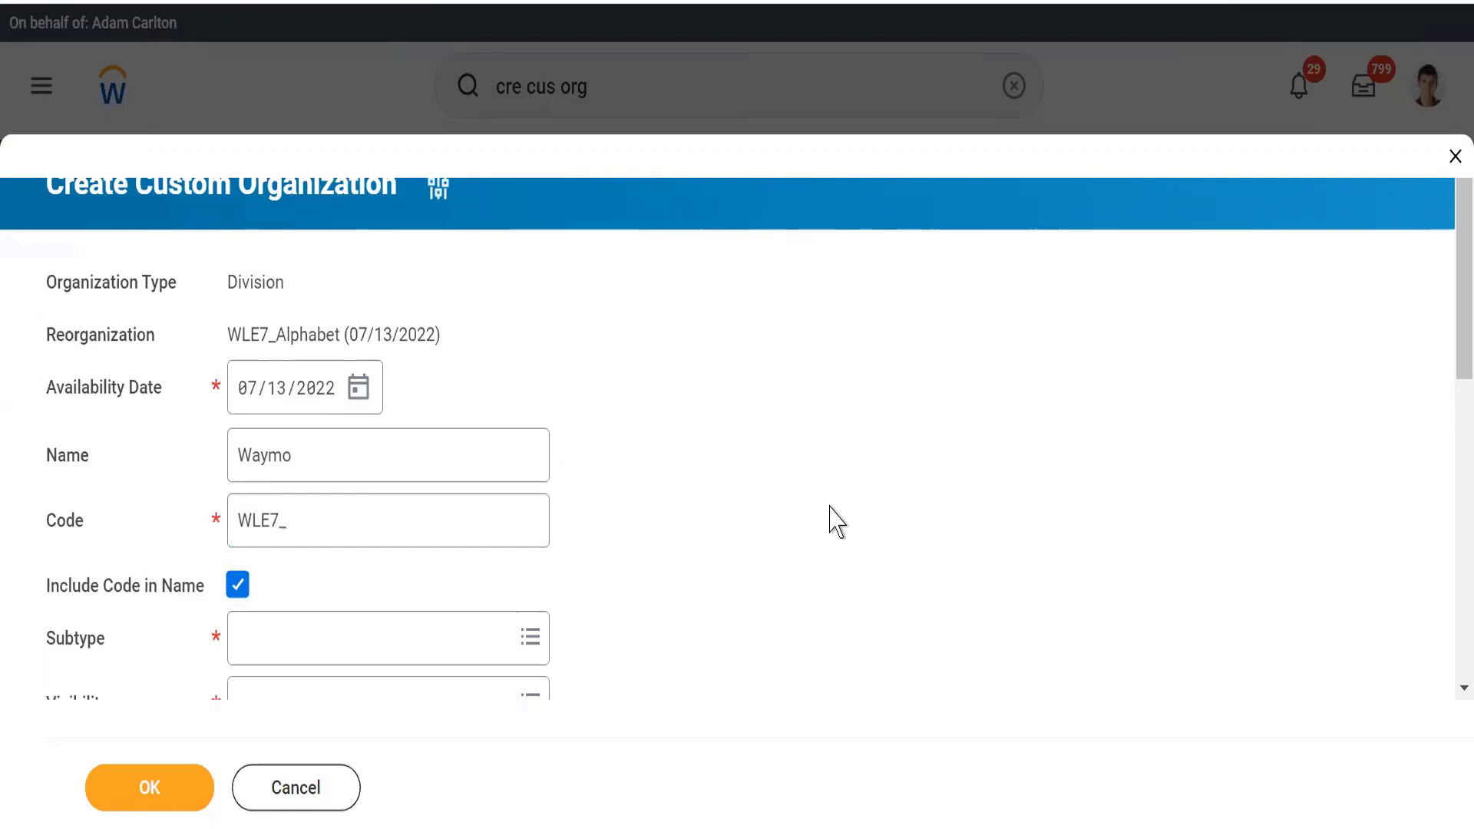
Step: Set the division's Subtype to Division and its Visibility to Everyone
scroll(837, 522, down, 4)
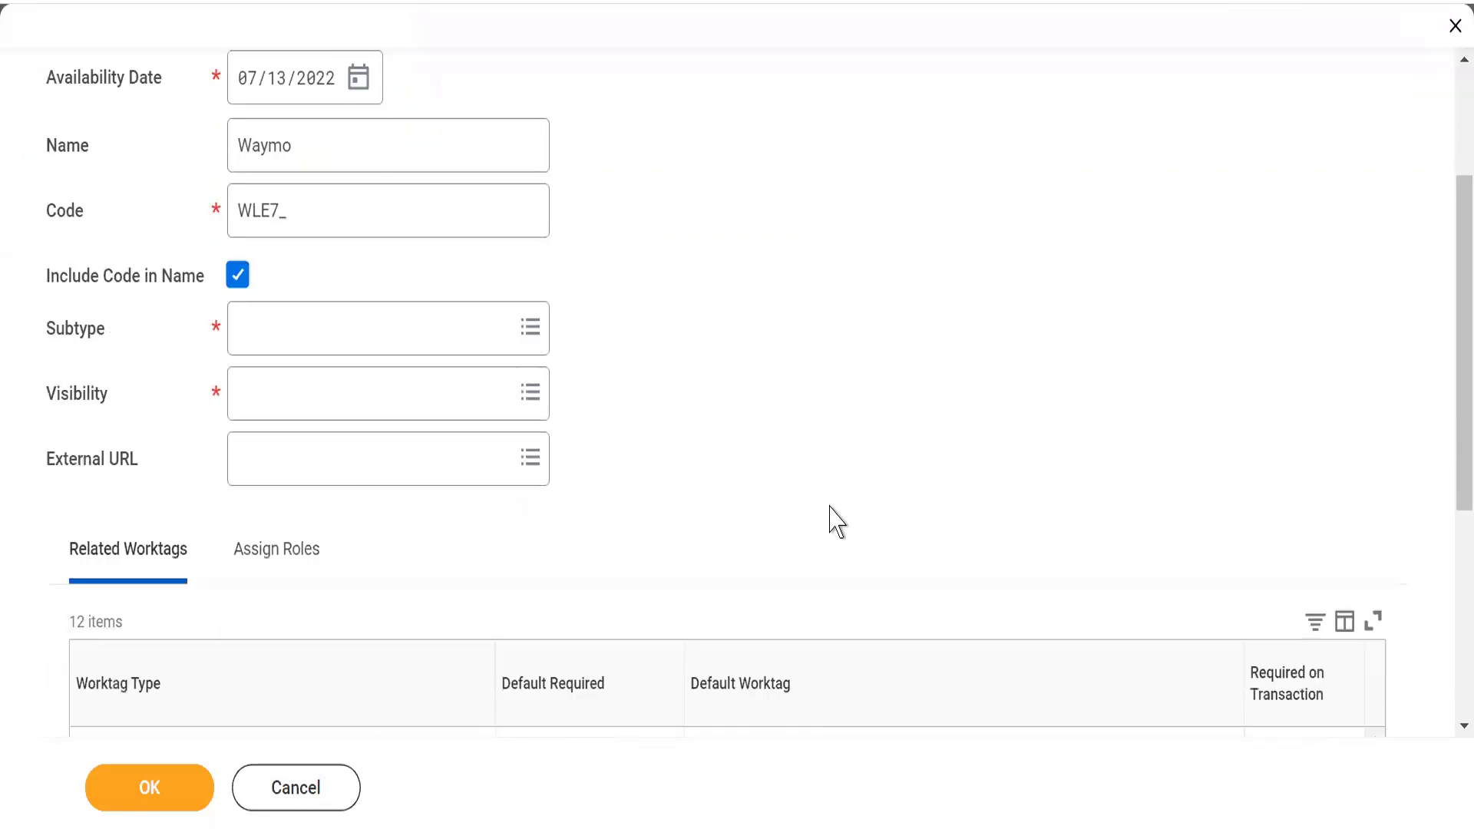
click(261, 338)
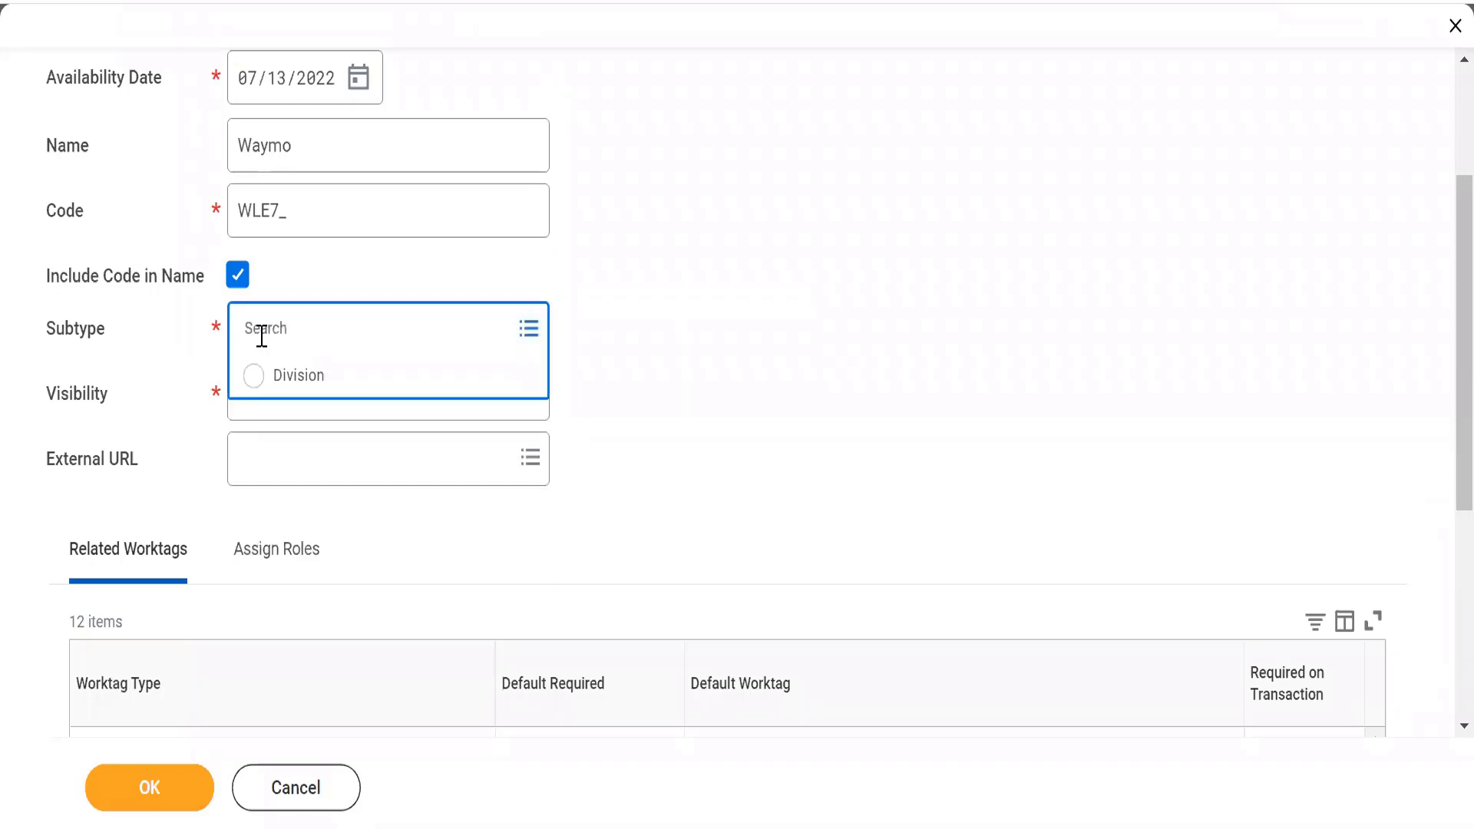
click(258, 378)
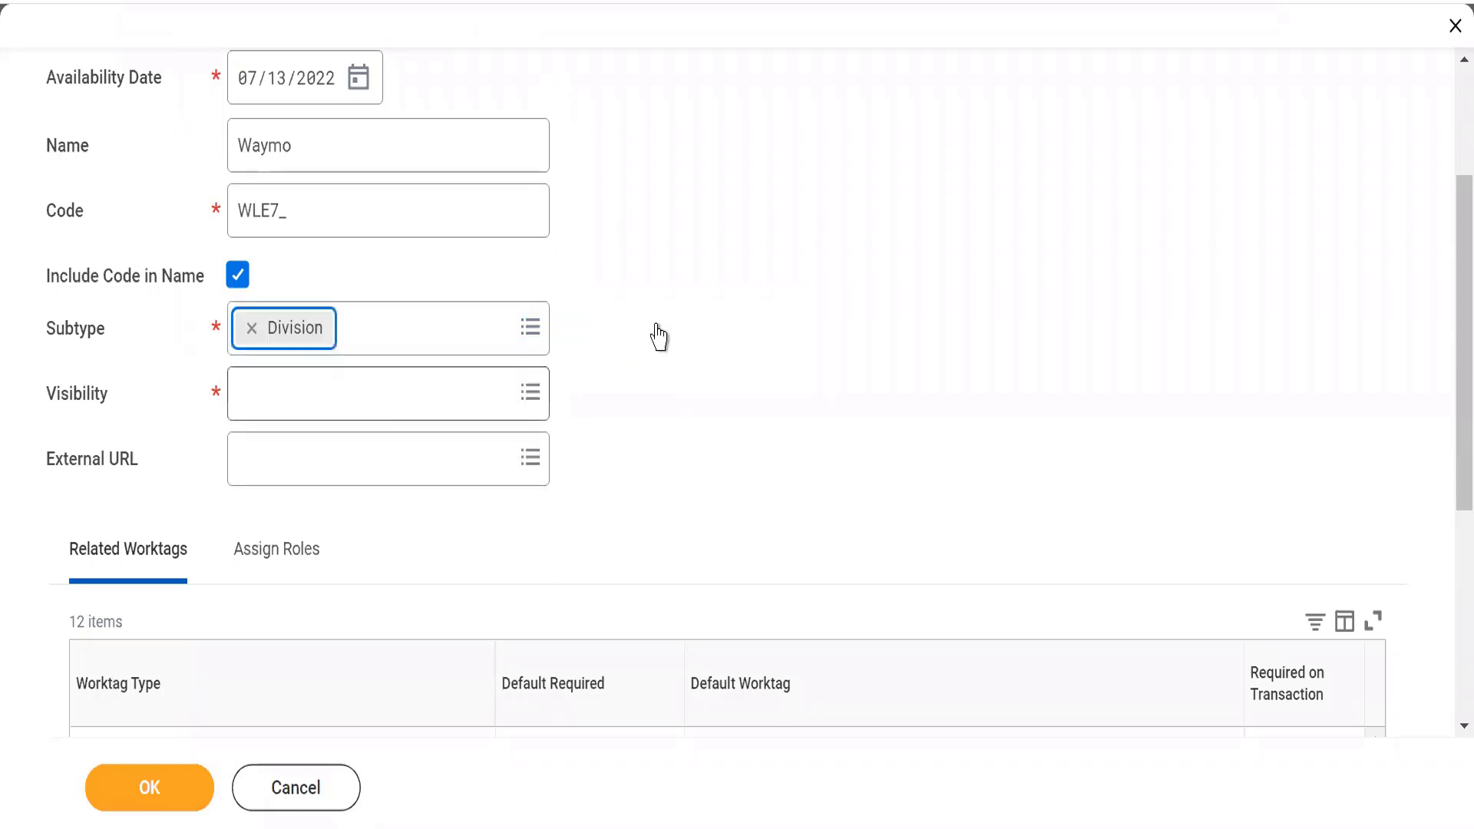
click(254, 376)
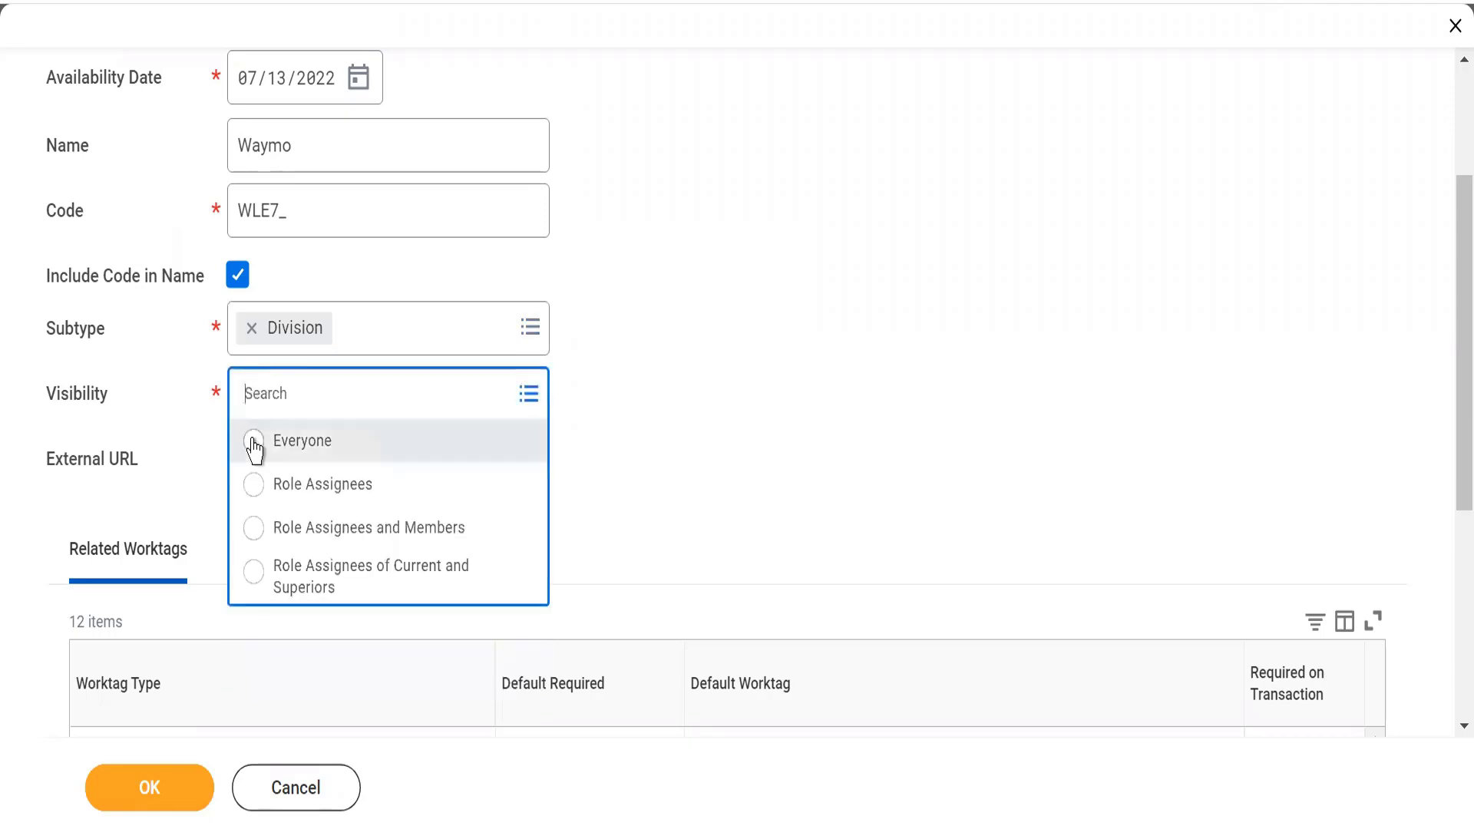
click(254, 443)
Step: Review the division's related worktag types and the default worktag choices for Location
scroll(799, 478, down, 5)
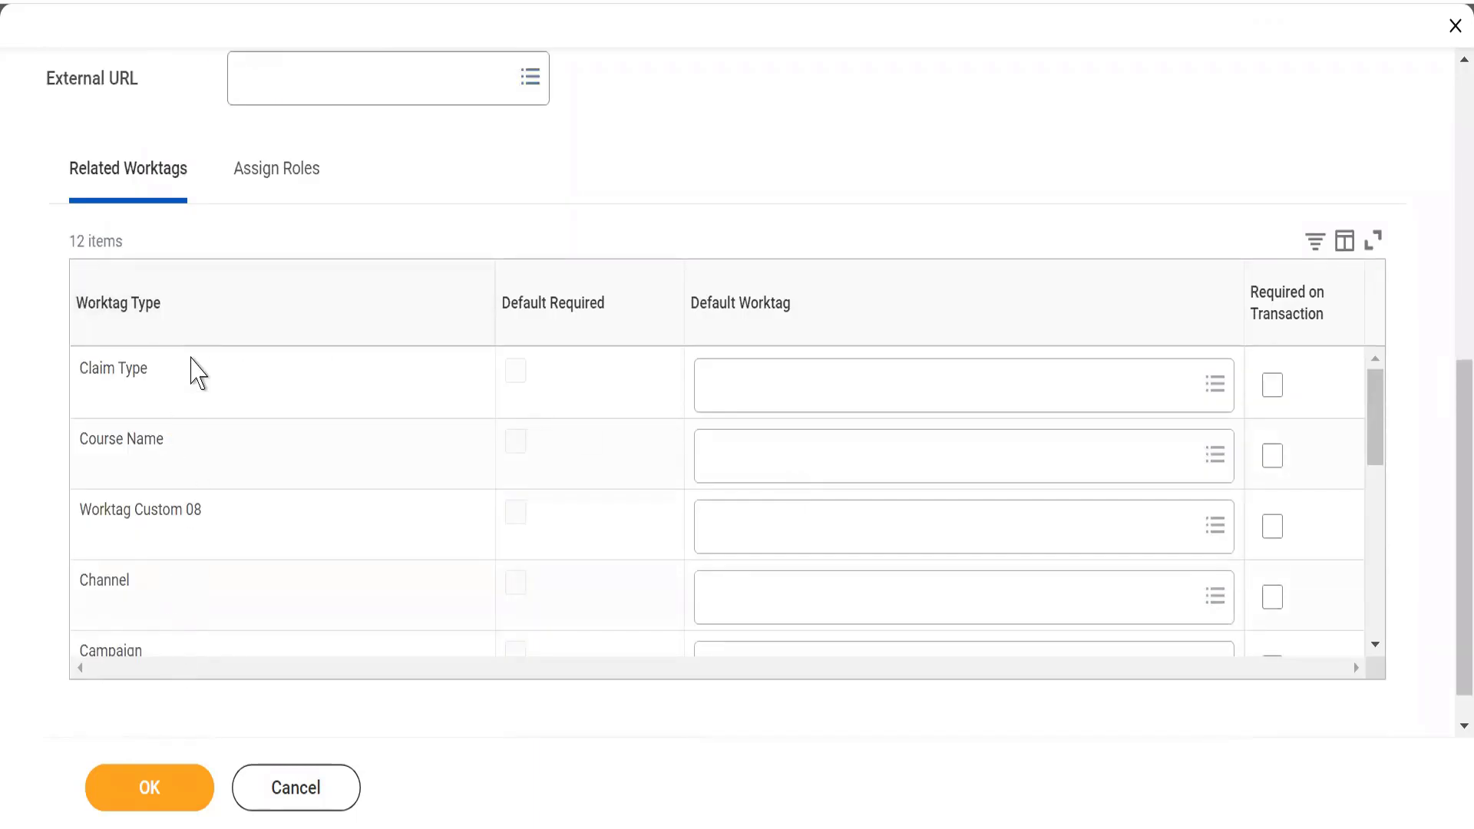
drag(1380, 439, 1386, 554)
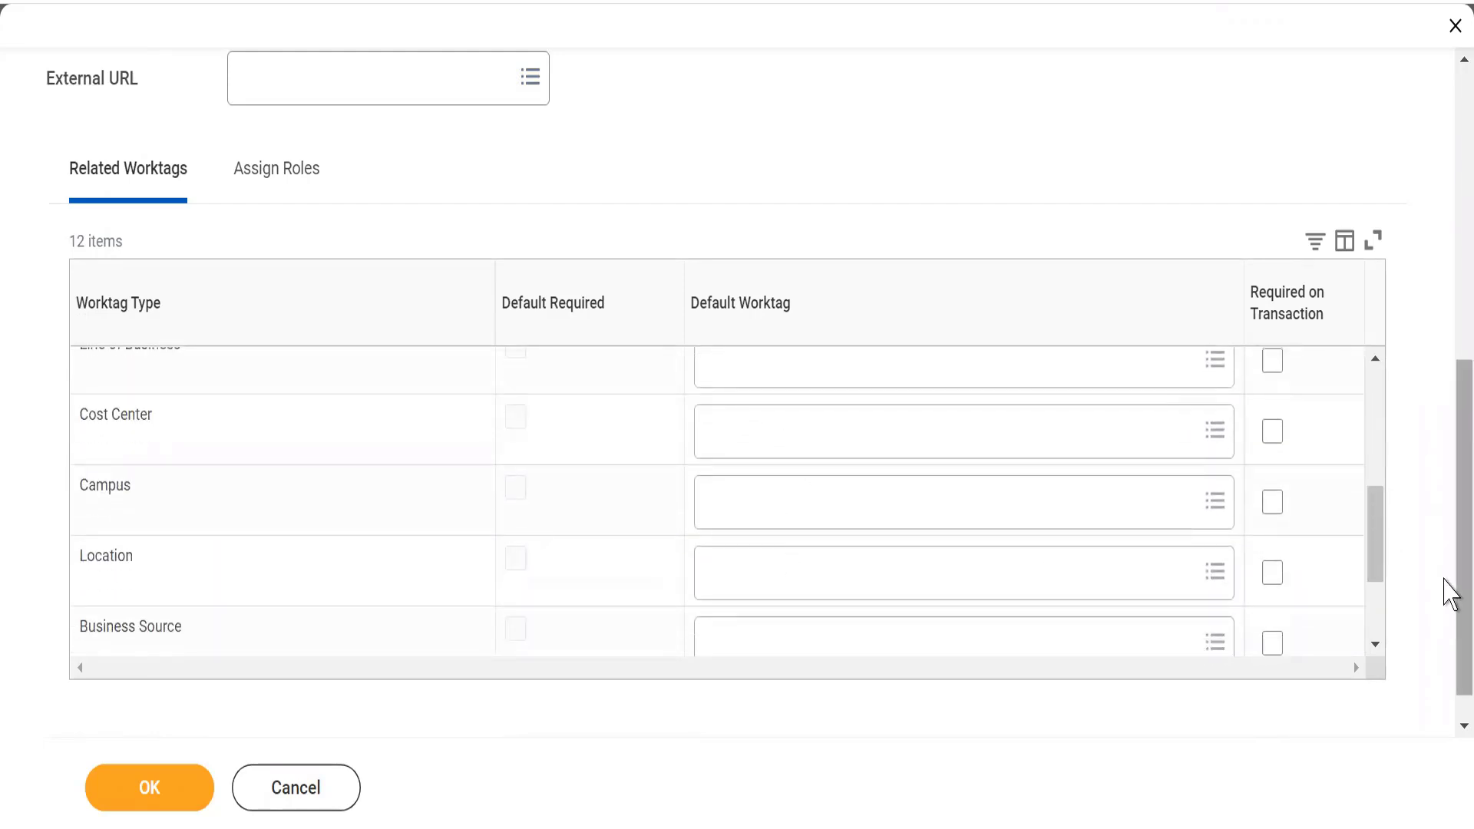
drag(1379, 545, 1367, 380)
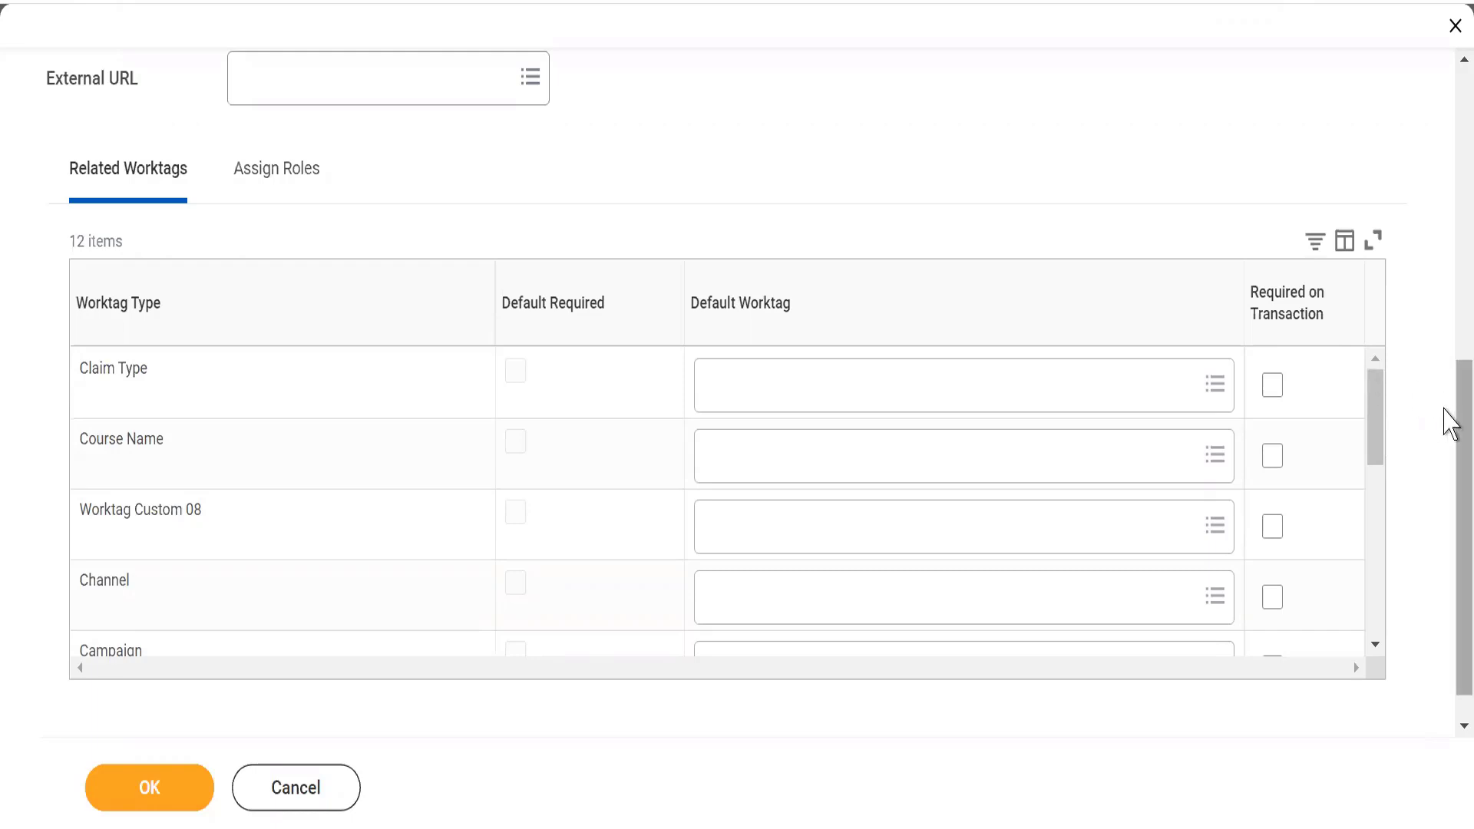
drag(1444, 415, 1443, 242)
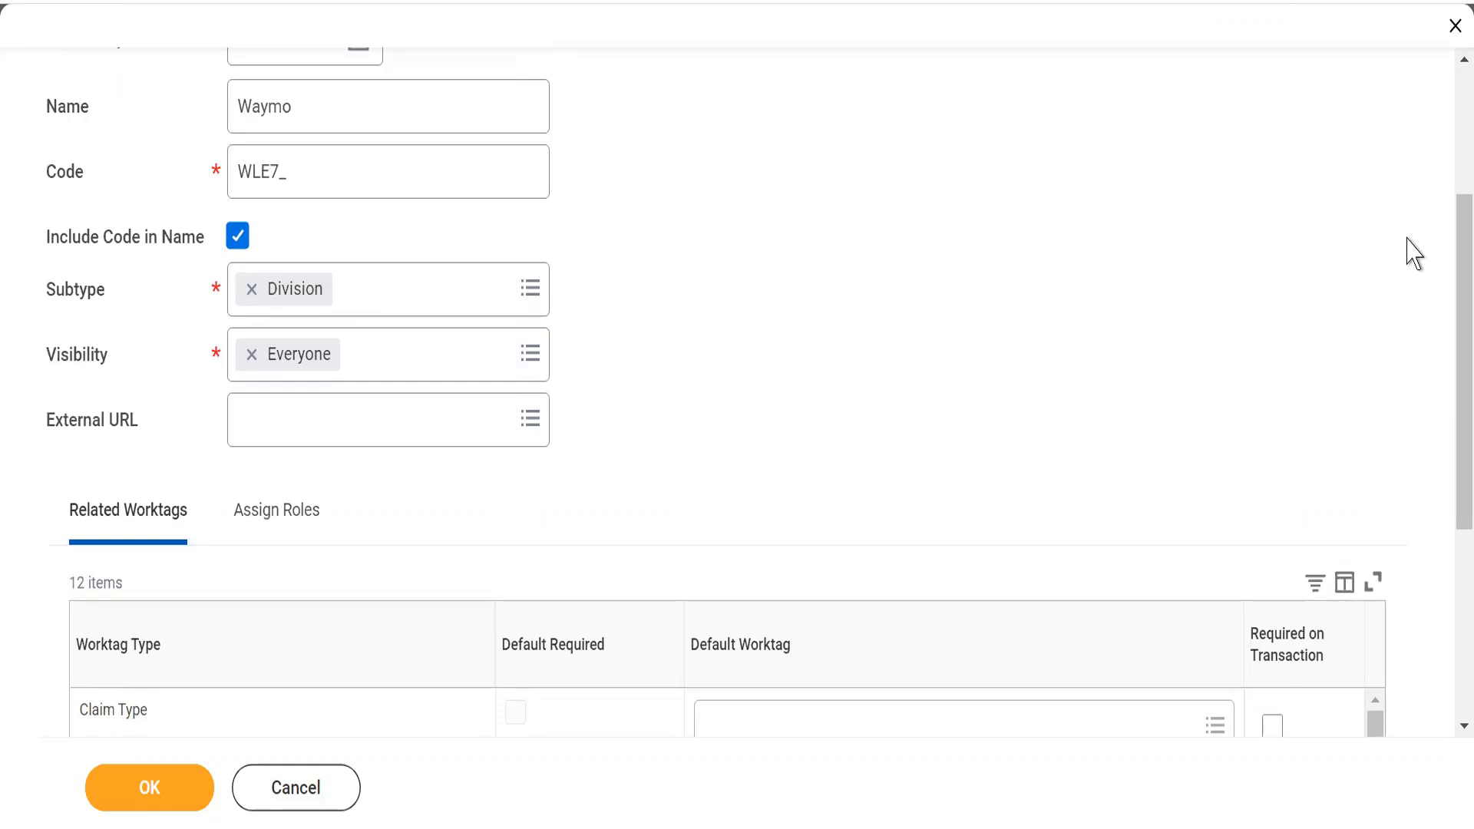
scroll(1450, 273, down, 5)
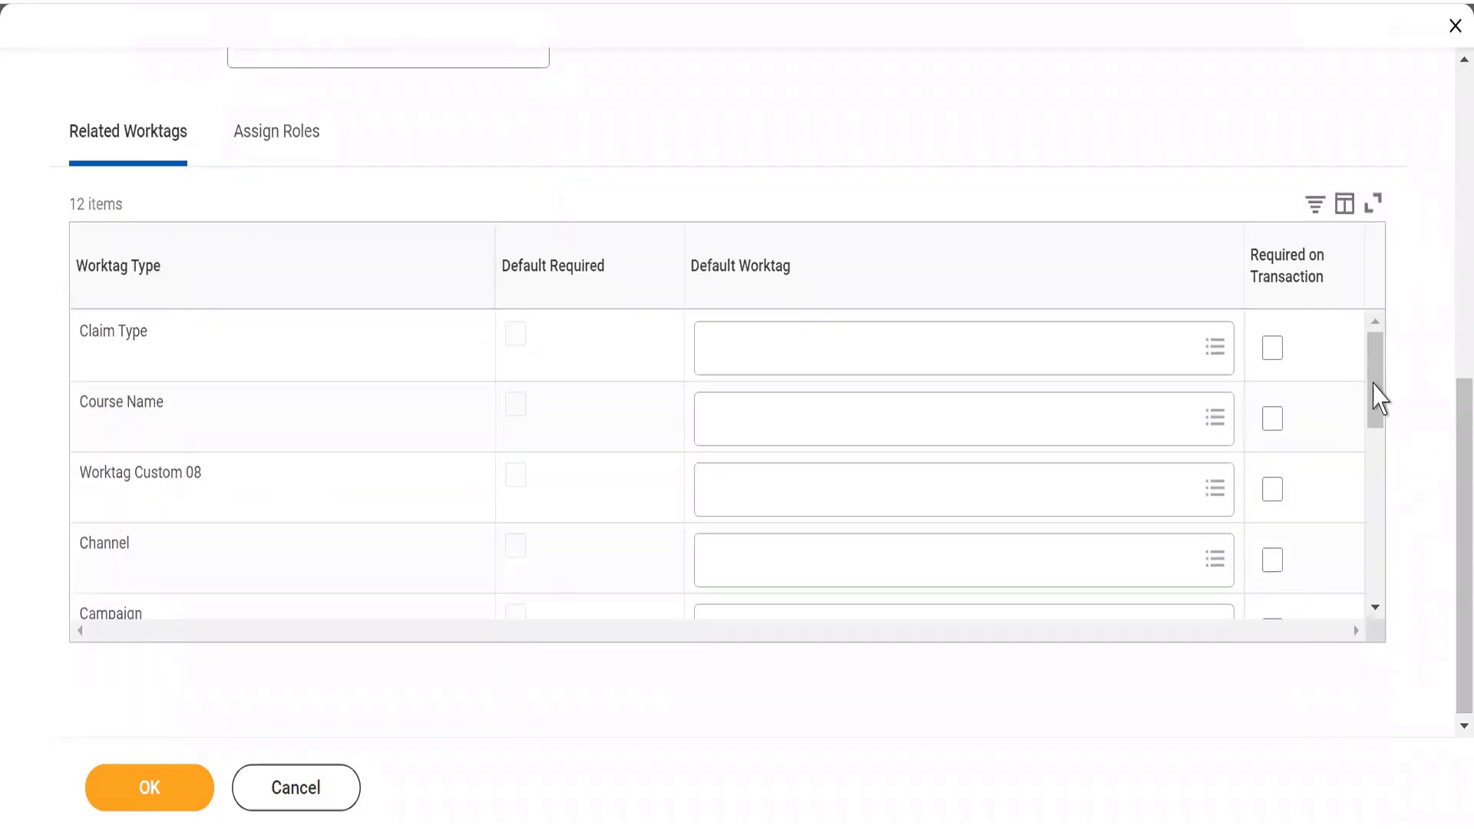
drag(1376, 393, 1382, 547)
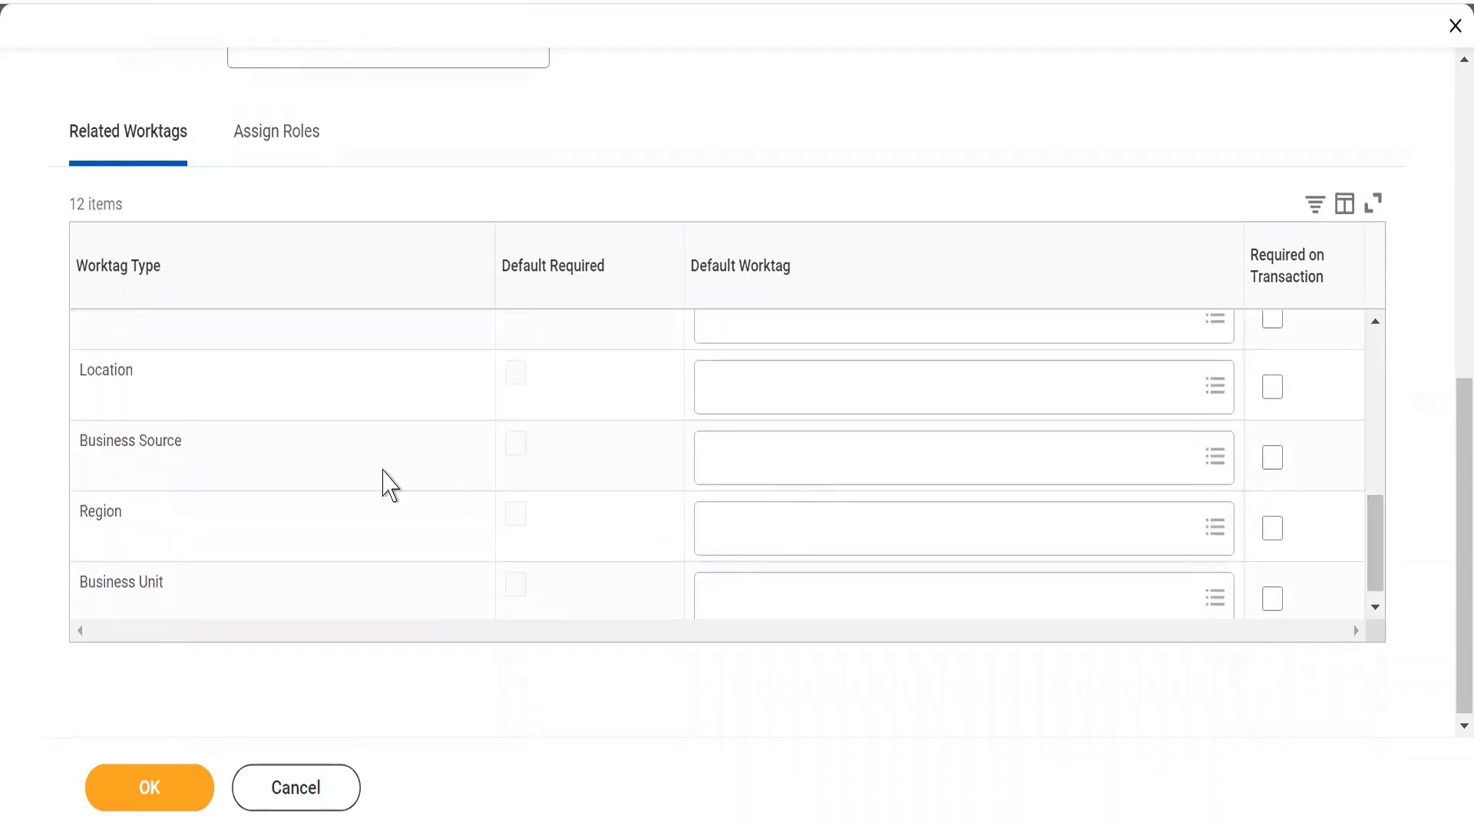
click(771, 394)
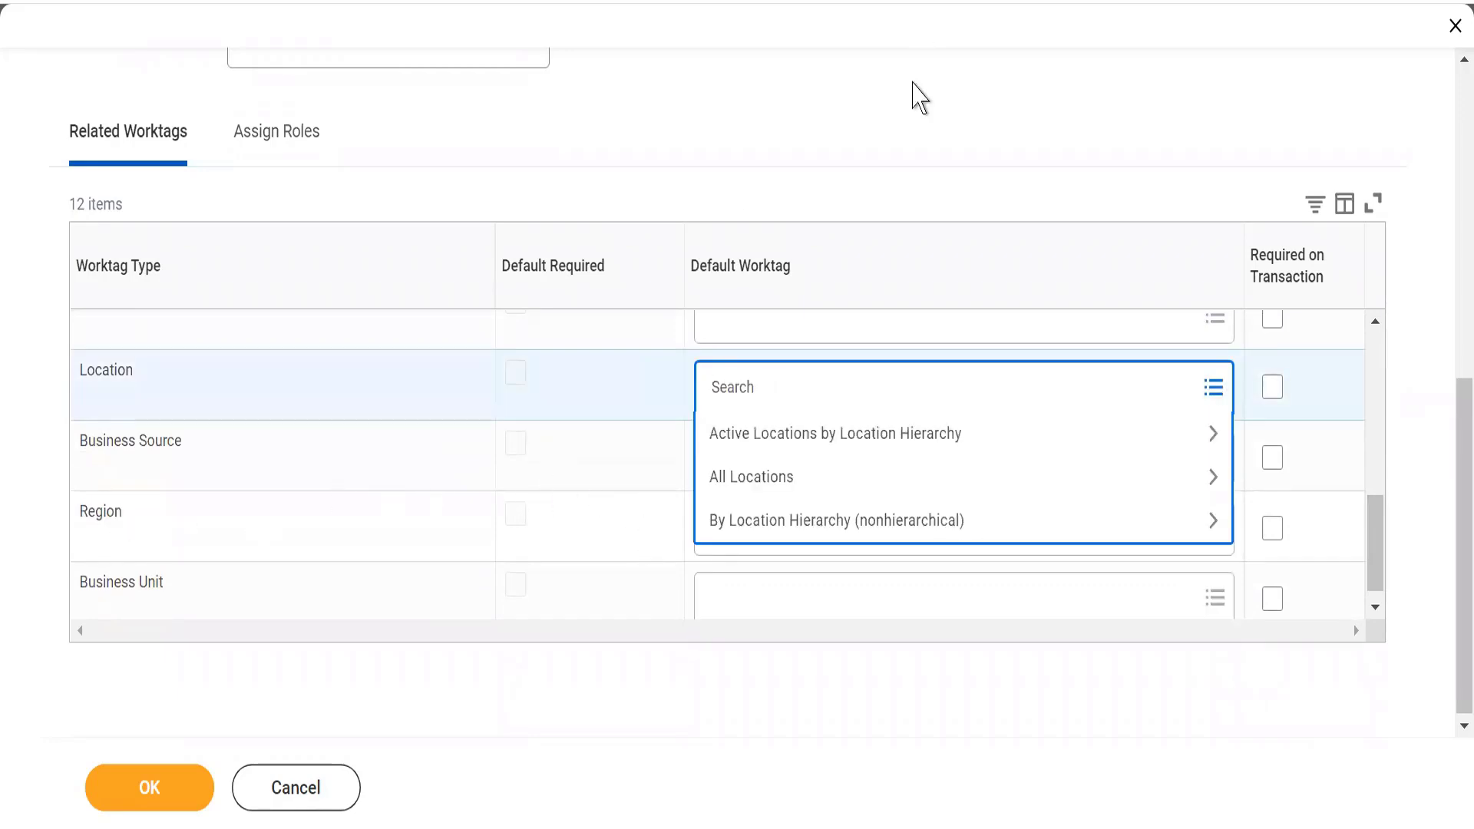
click(913, 88)
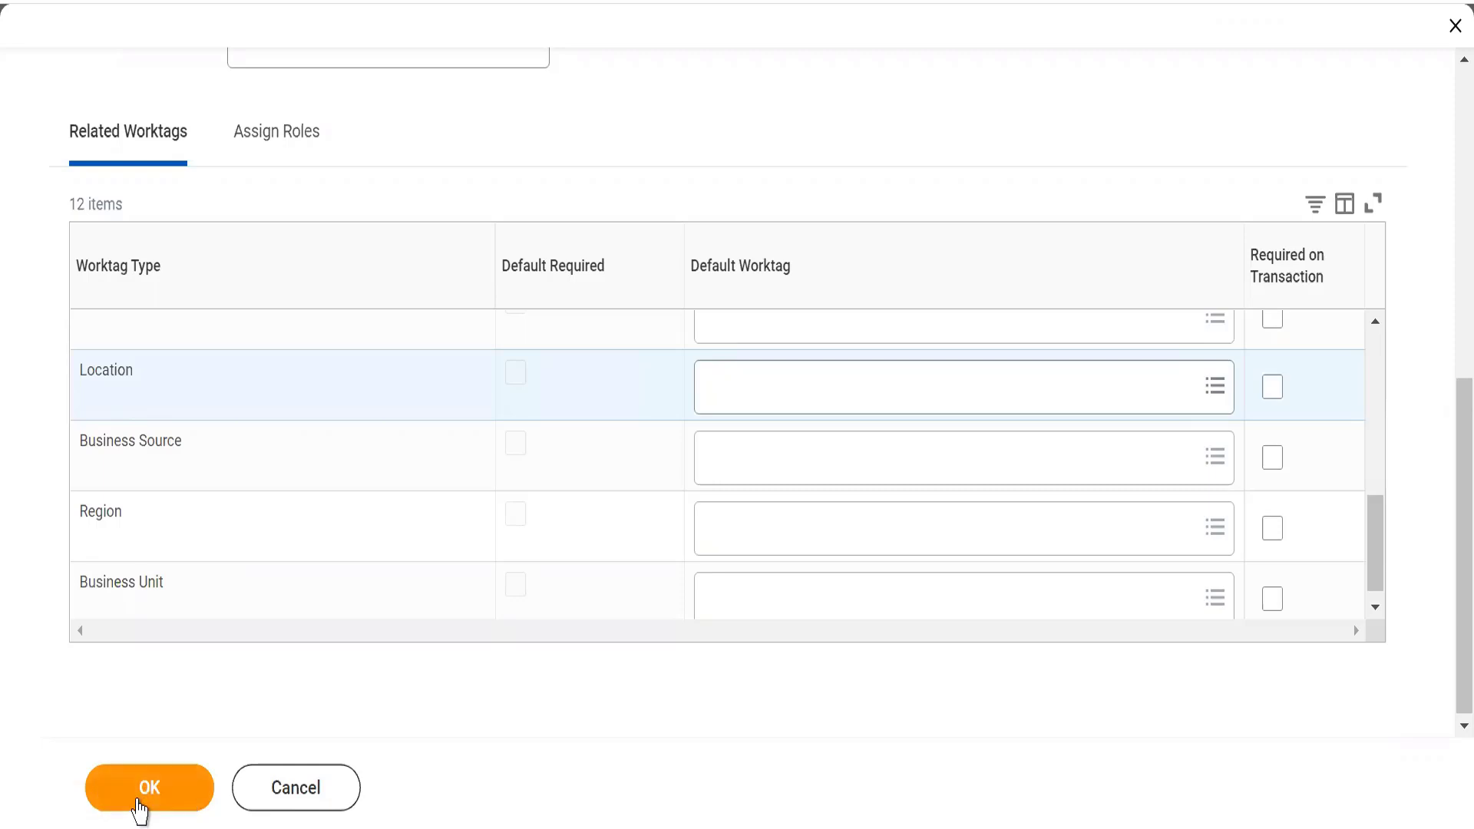
Step: Submit the new Waymo division and look over the Business Process entries among its related actions
click(140, 807)
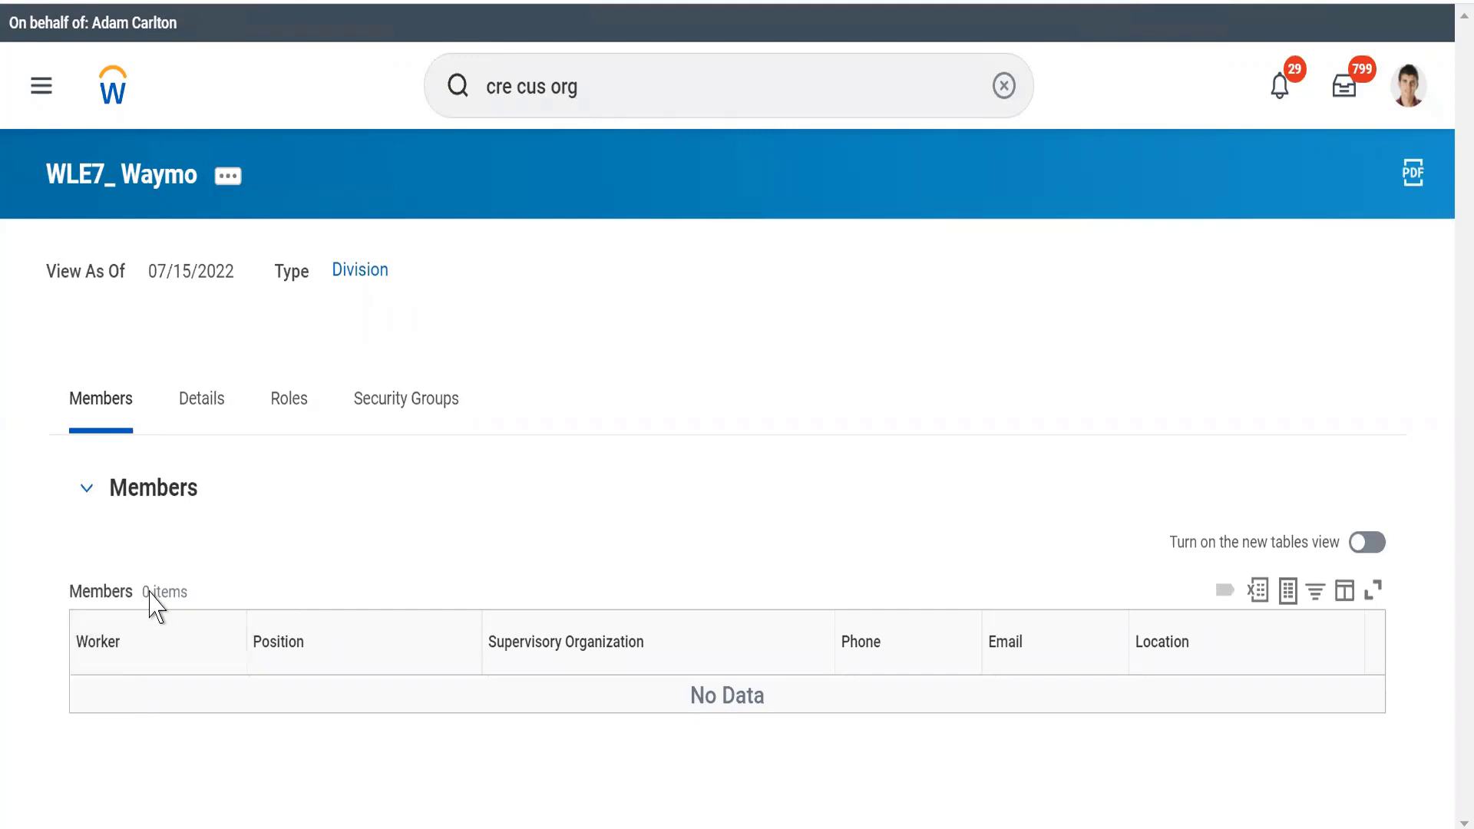
click(232, 186)
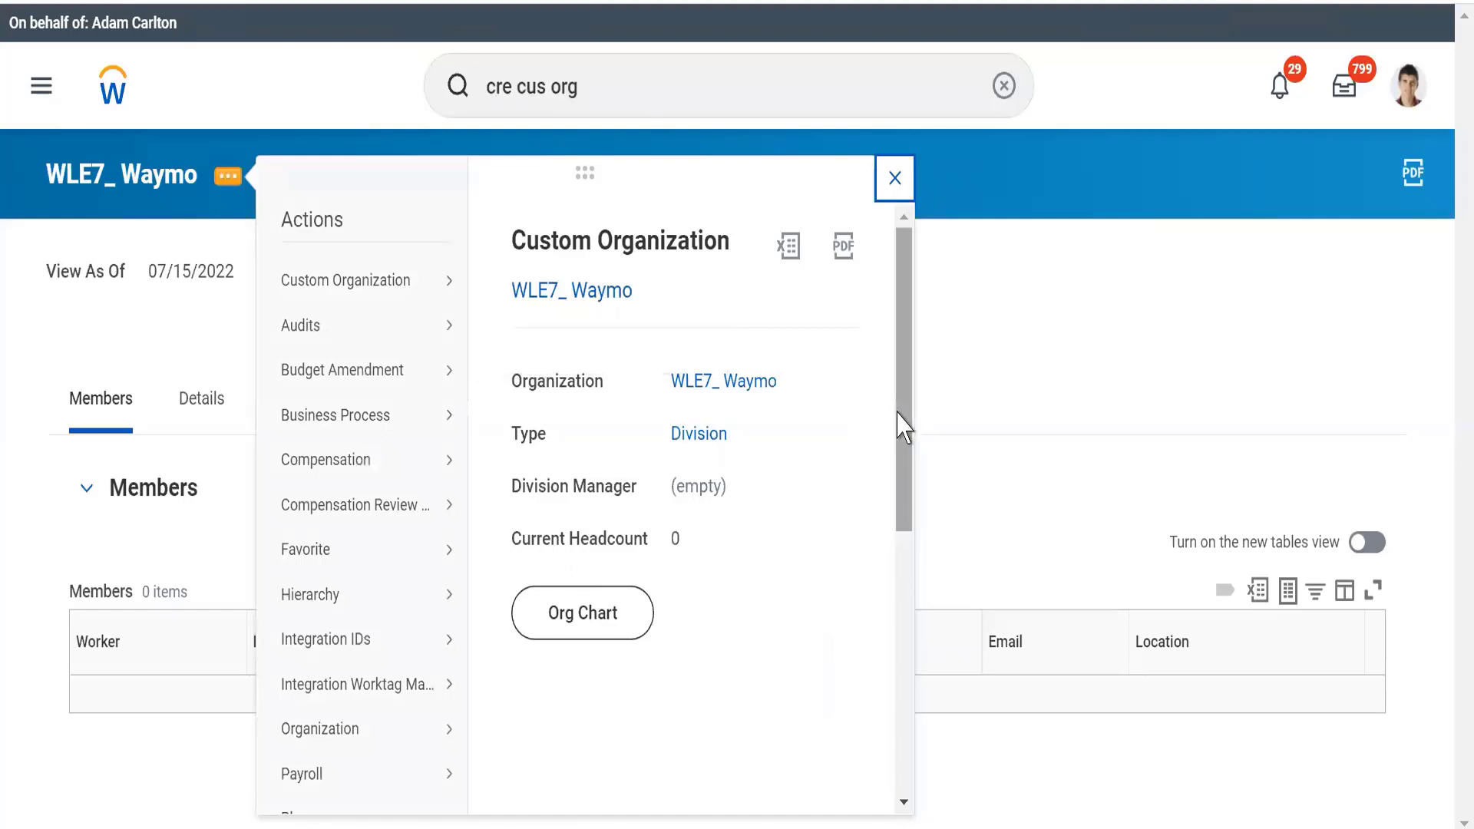
mouse_move(376, 424)
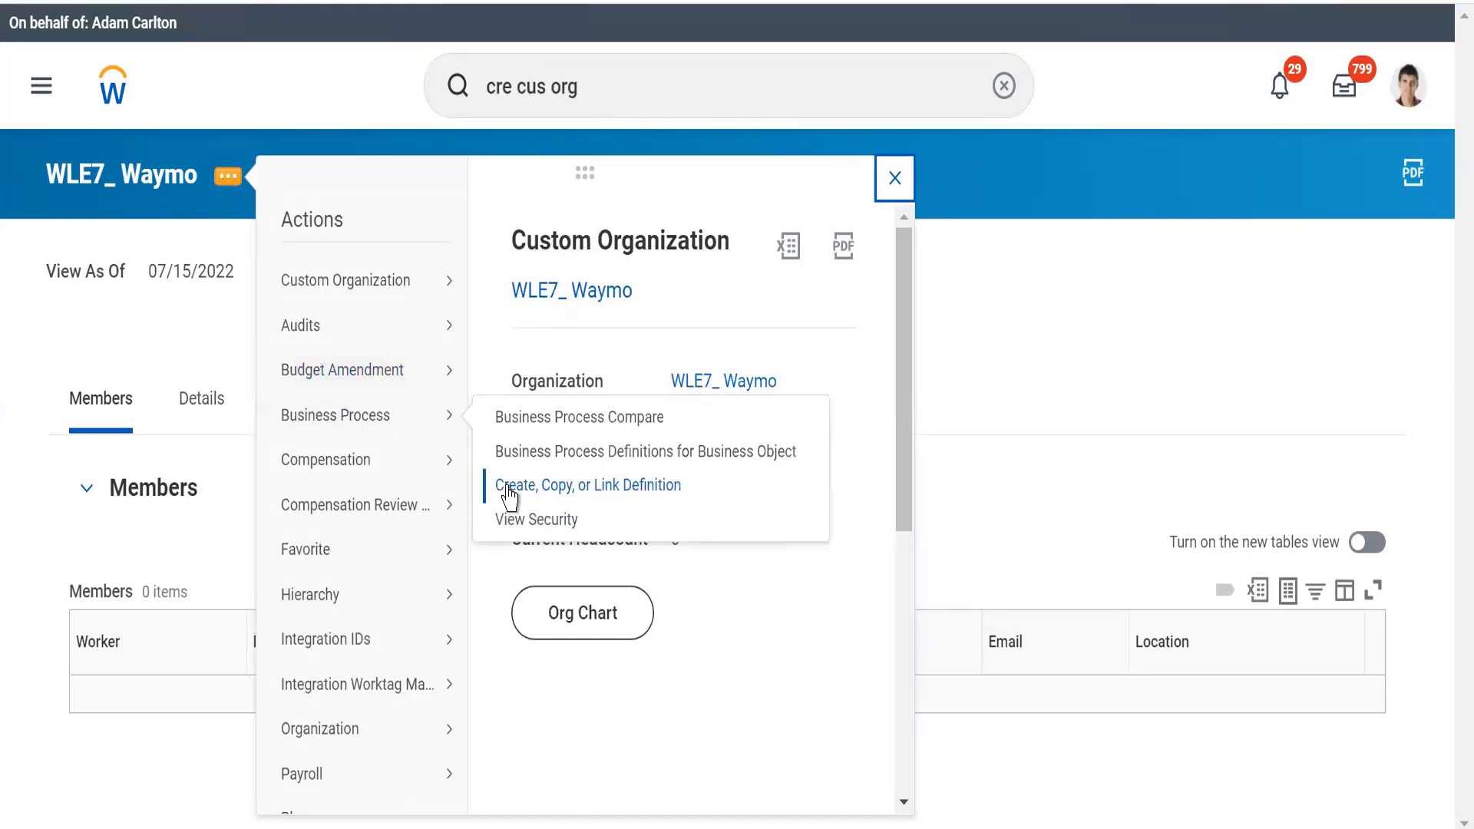
click(187, 345)
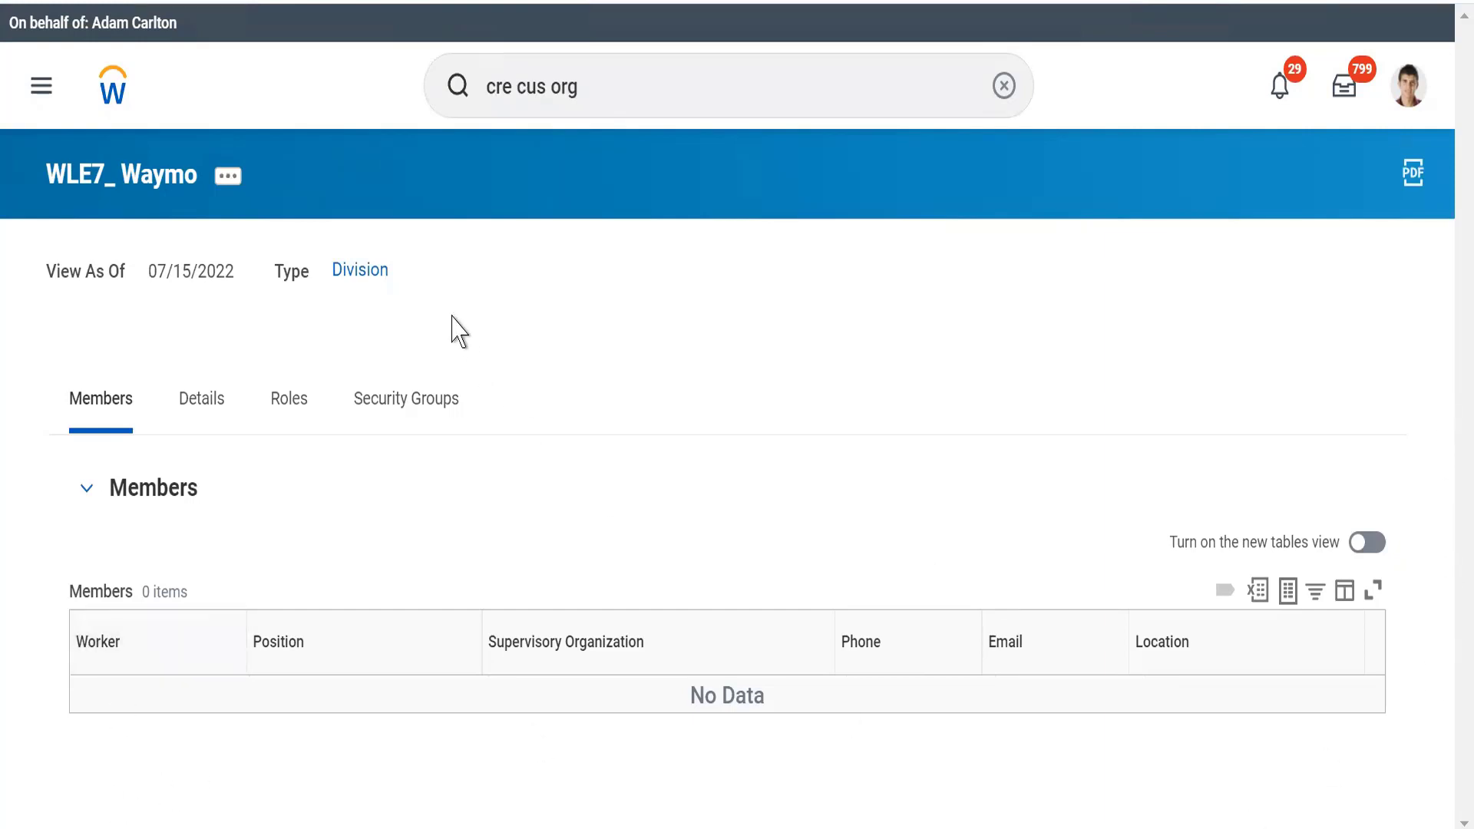
Step: Check the Waymo division's roles and members, and return to the home page
click(289, 411)
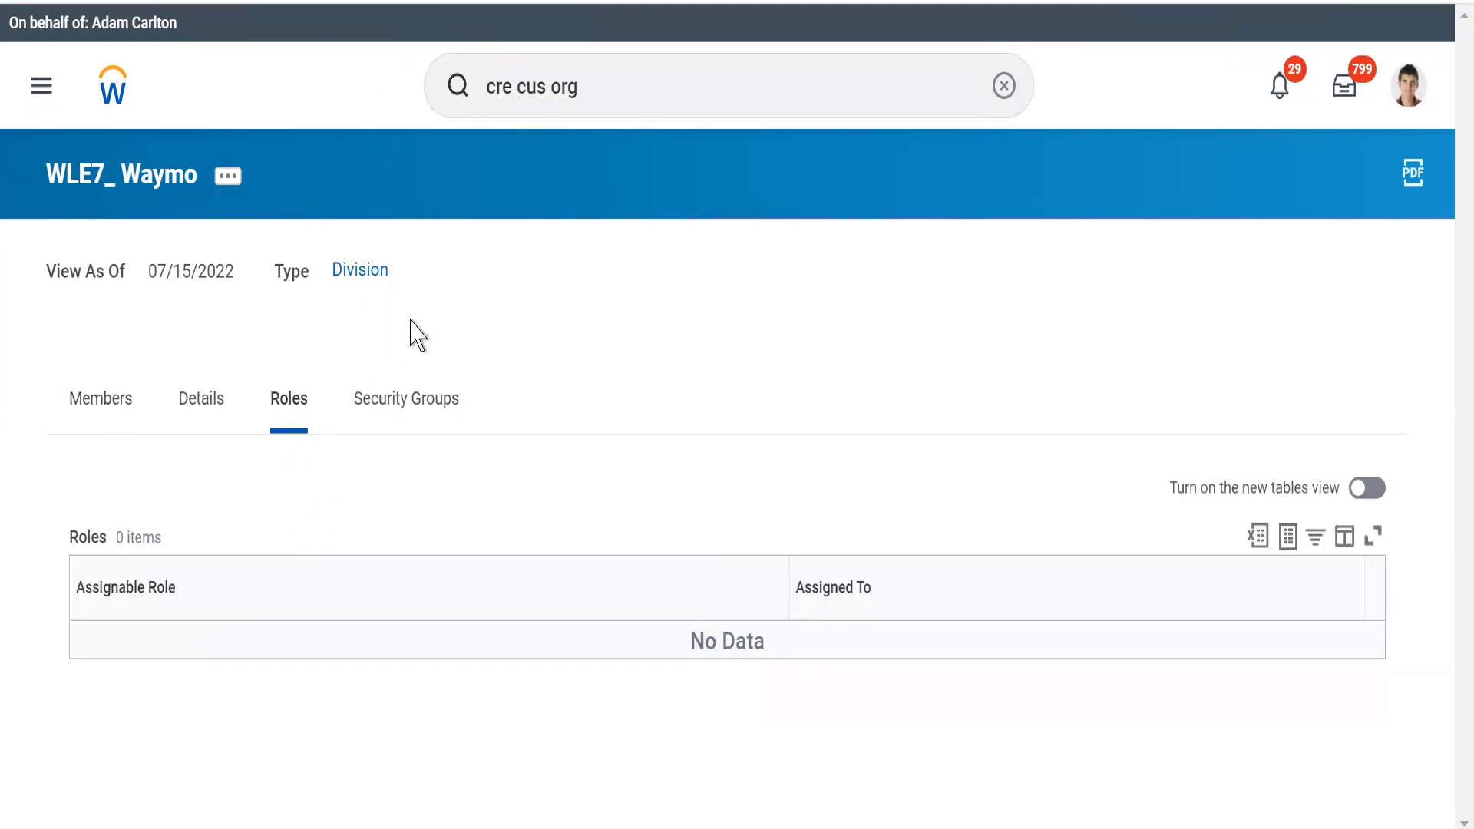
click(99, 407)
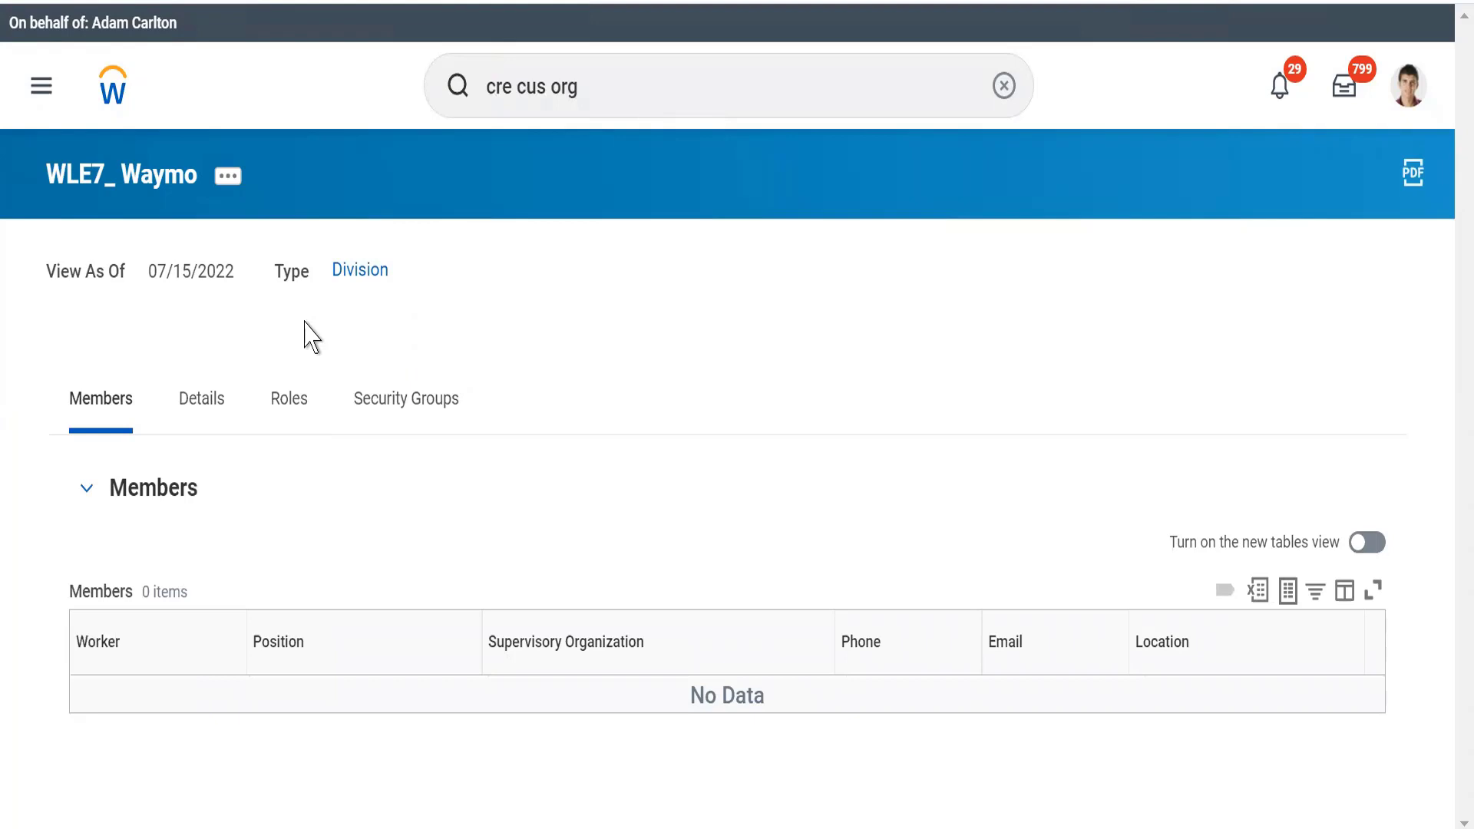
click(119, 102)
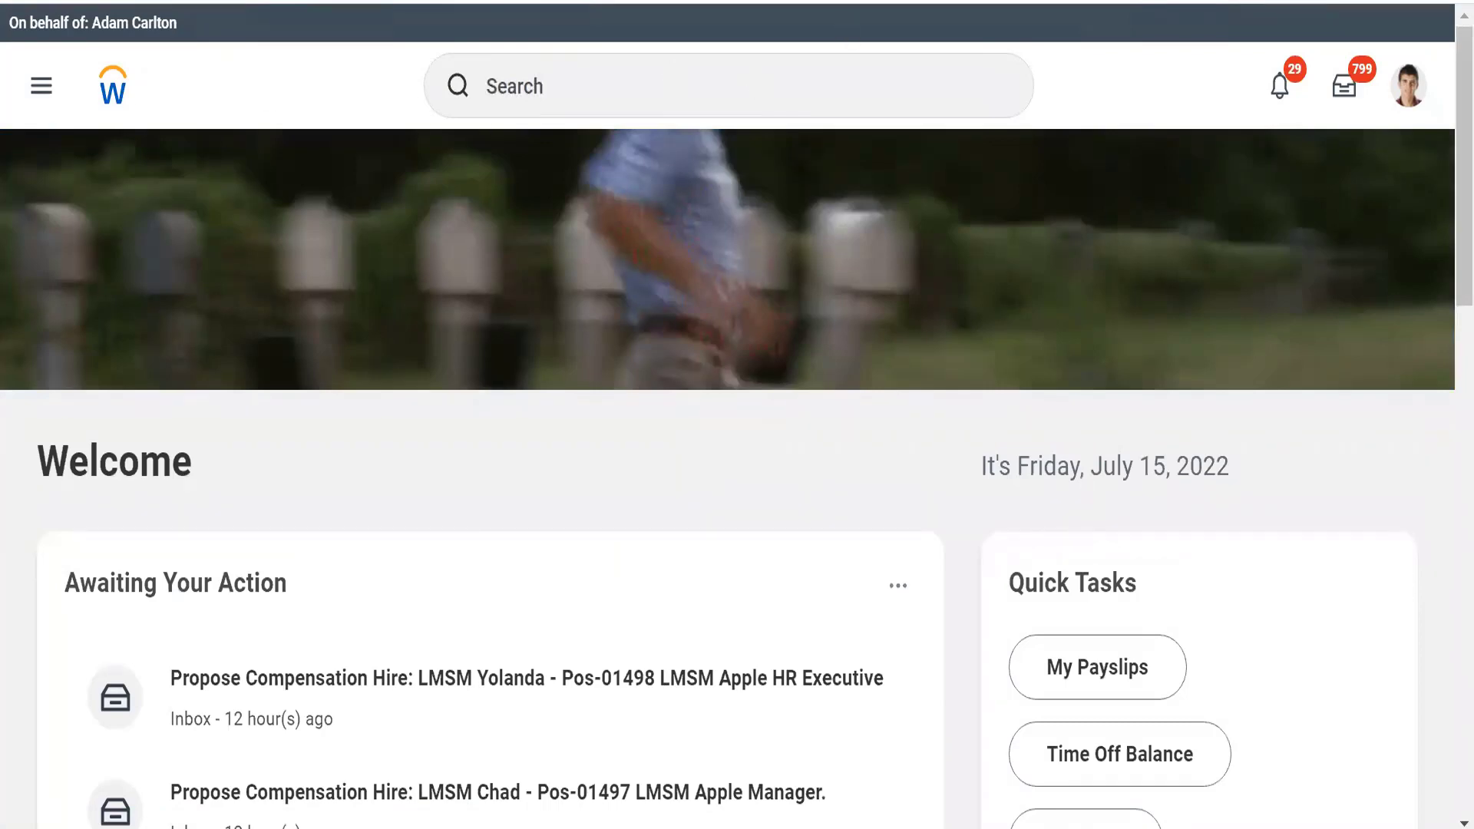
Step: Switch to the Notepad notes and review the outline of custom organization, supervisor organization, company, location and region topics
key(alt+Tab)
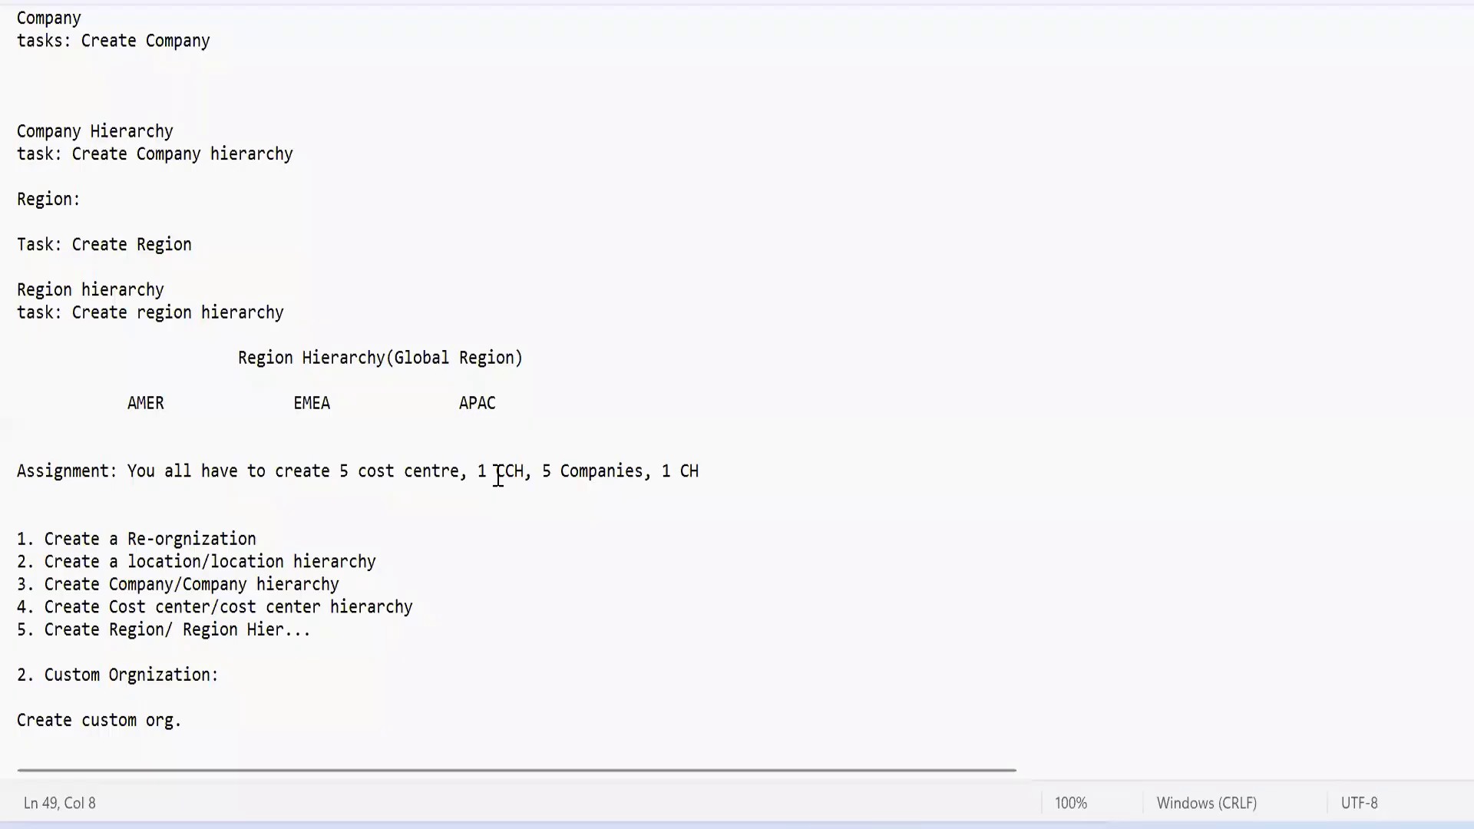
click(497, 472)
key(Down)
key(Down)
key(Down)
key(Down)
key(Down)
key(Down)
key(Down)
key(Down)
key(Down)
key(Down)
key(Down)
key(Down)
key(Down)
key(Down)
key(Down)
key(Down)
key(Down)
key(Down)
key(Down)
key(Down)
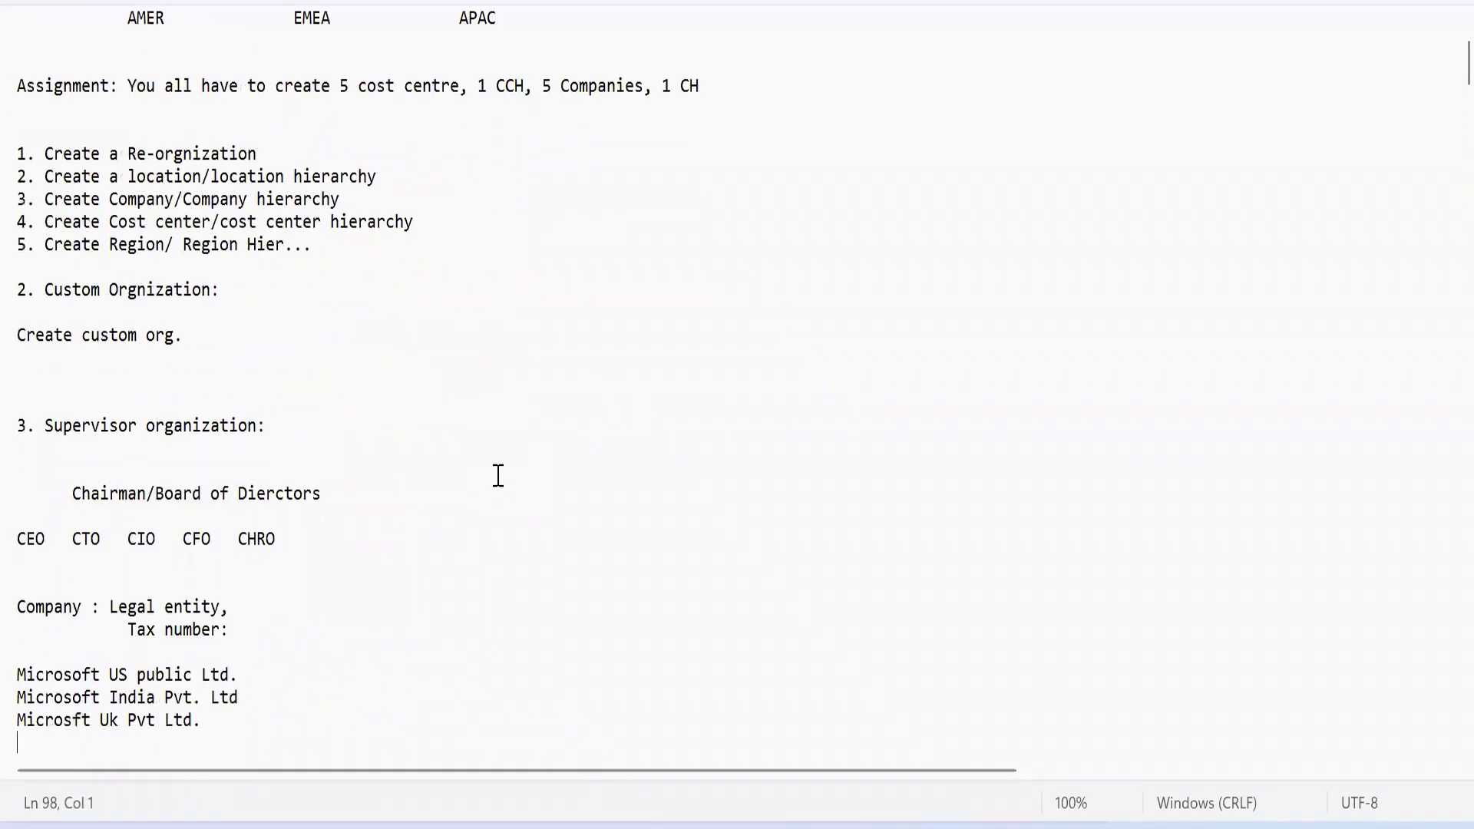
key(Down)
key(Down)
key(Down)
key(Down)
key(Down)
key(Down)
key(Down)
key(Down)
key(Down)
key(Down)
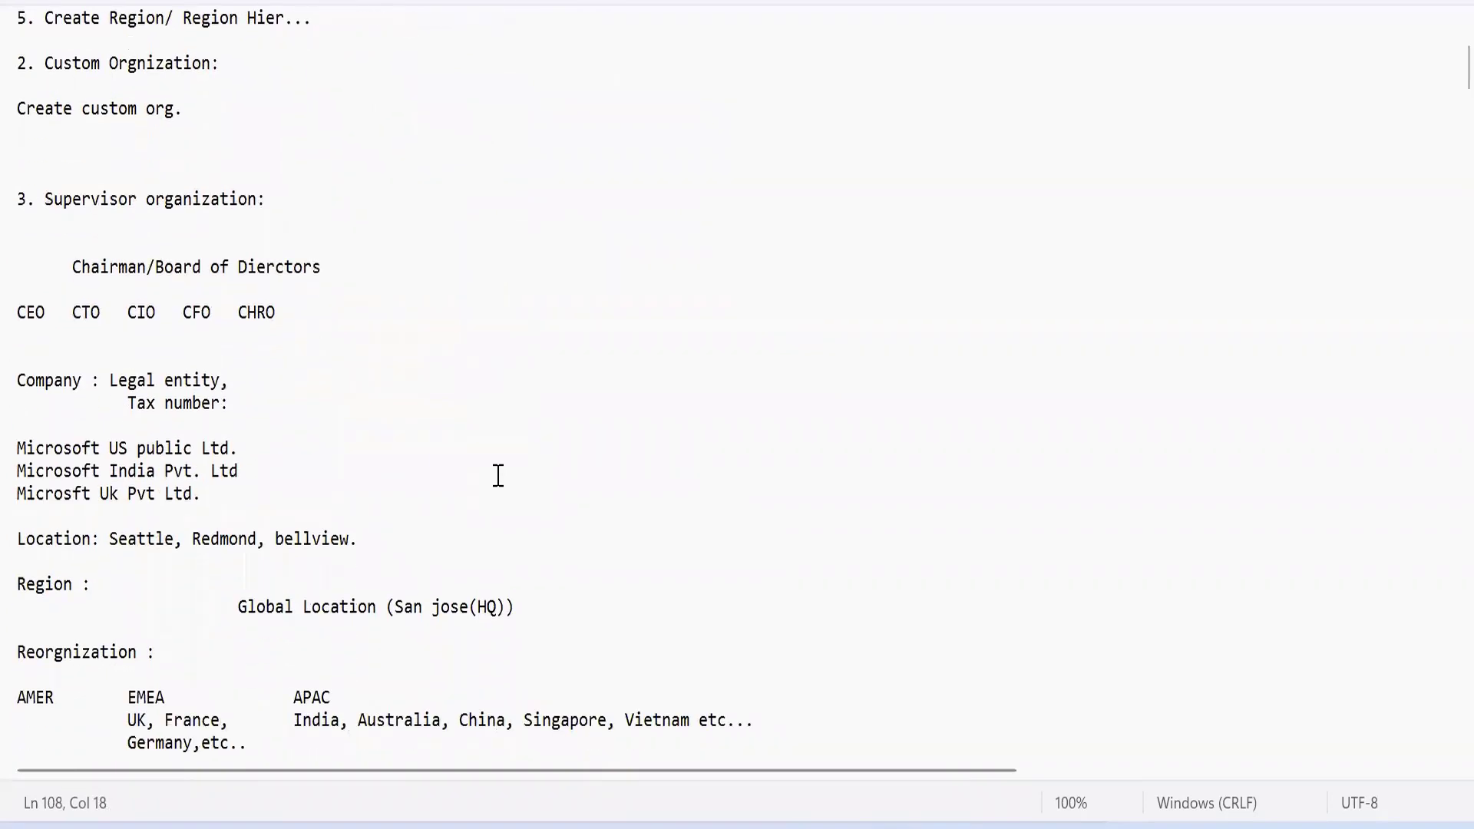
key(Down)
key(Down)
key(Down)
key(Down)
key(Down)
click(502, 266)
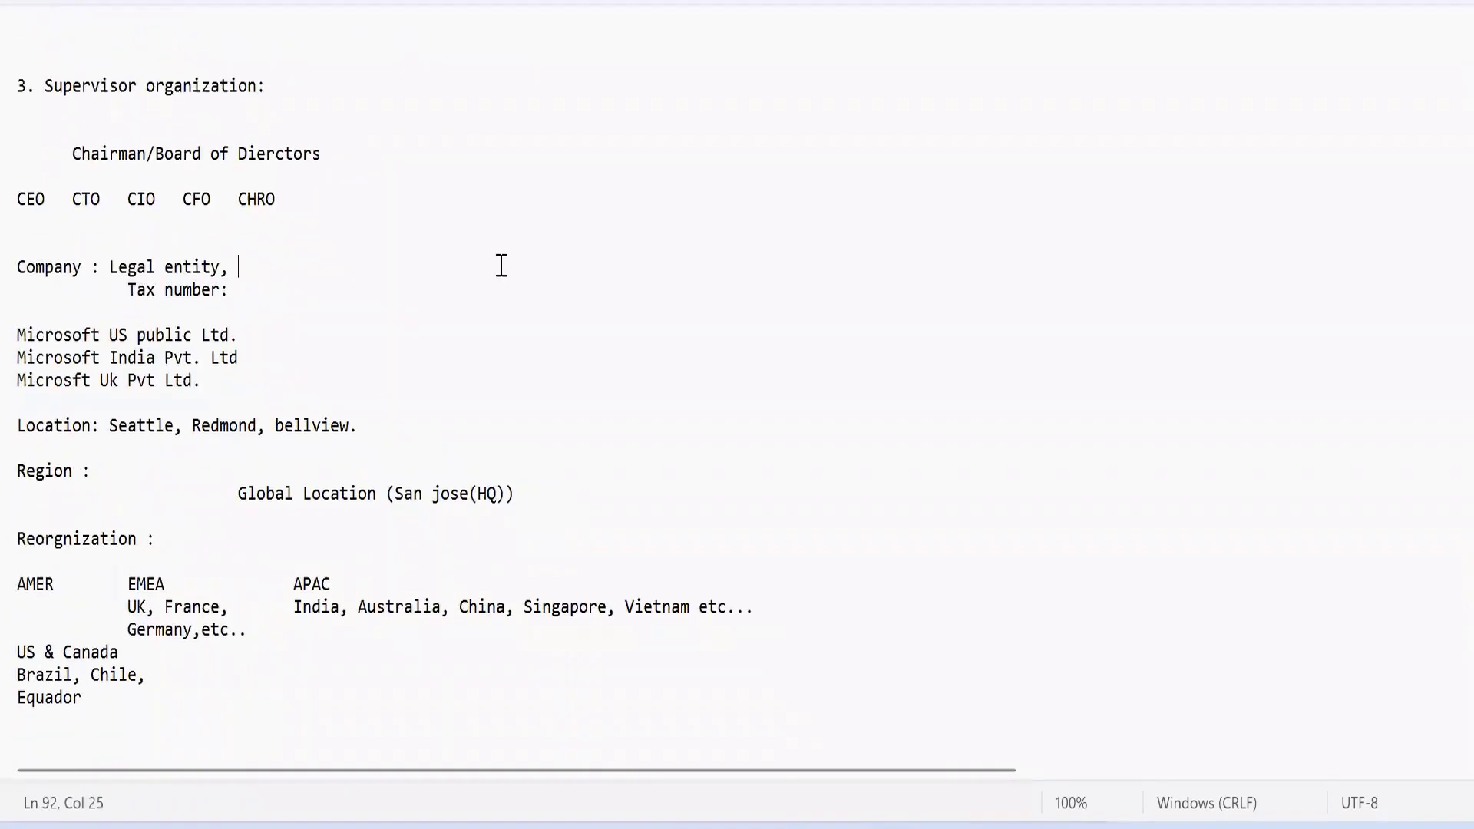
key(Up)
key(Up)
key(Up)
key(Up)
key(Up)
key(Up)
key(Up)
key(Up)
key(Up)
key(Up)
key(Up)
key(Up)
key(Up)
key(Up)
key(Up)
key(Up)
key(Up)
key(Up)
key(Up)
key(Up)
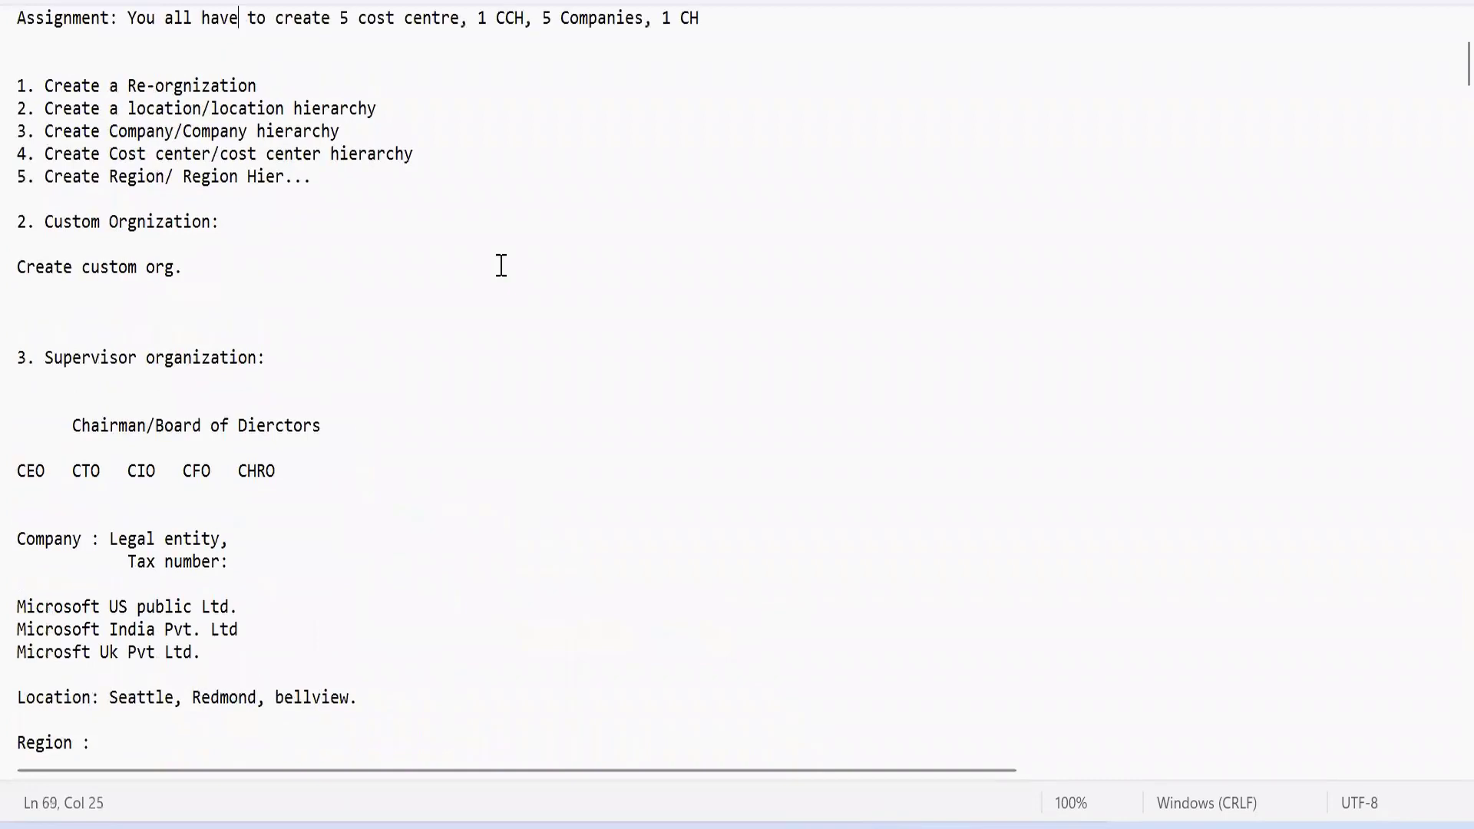
key(Up)
key(Up)
key(Up)
key(Up)
key(Up)
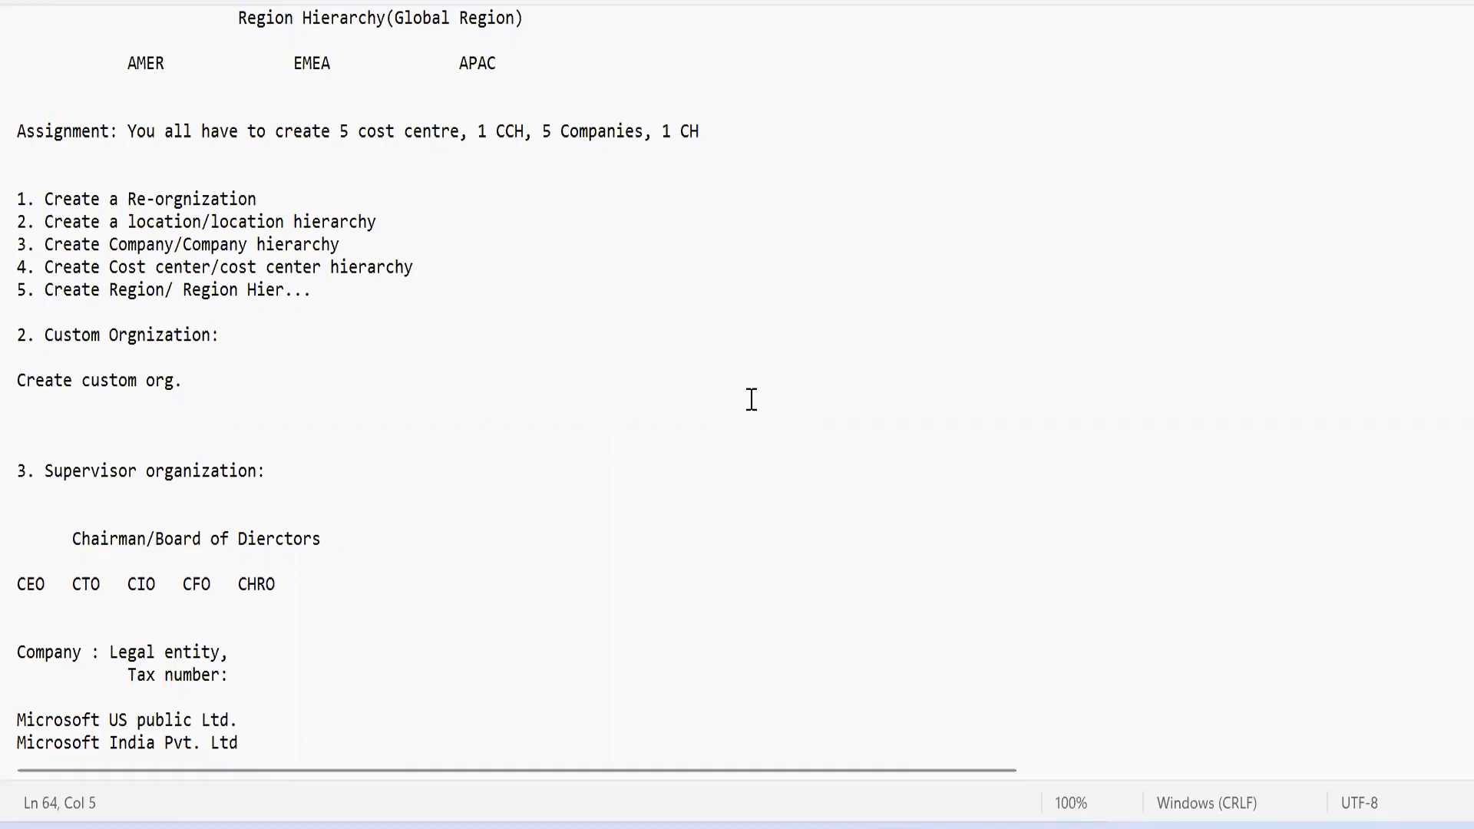
click(254, 385)
click(498, 511)
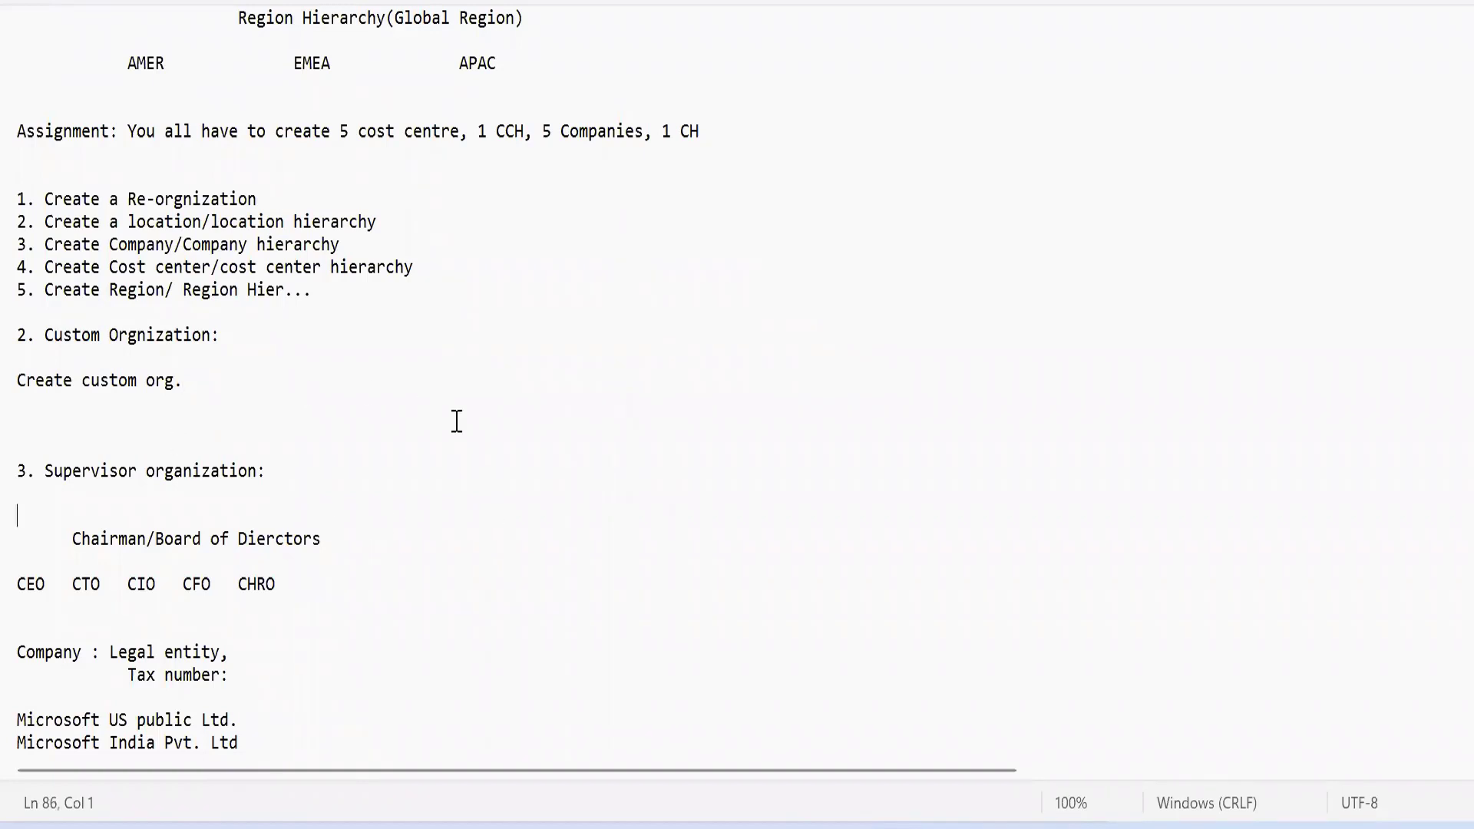